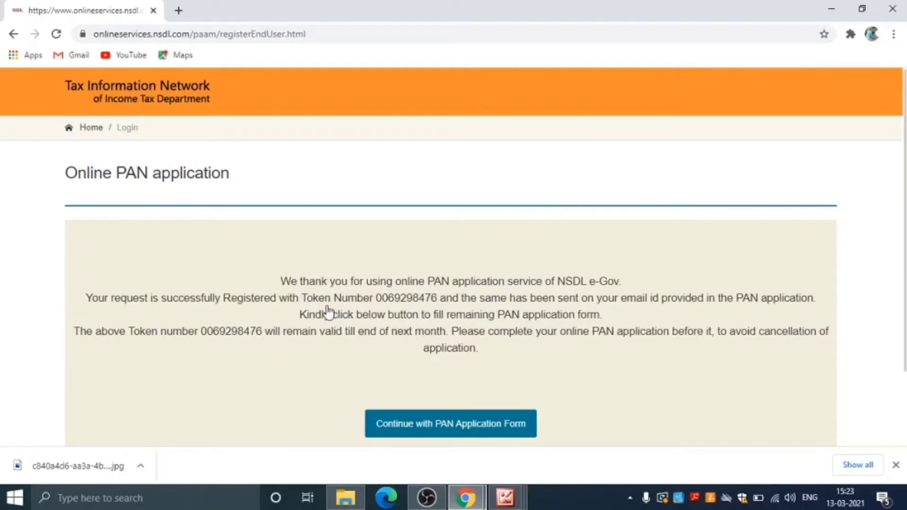
# Step: Scroll the token confirmation page down to the 'Continue with PAN Application Form' button
pyautogui.scroll(-2, 439, 312)
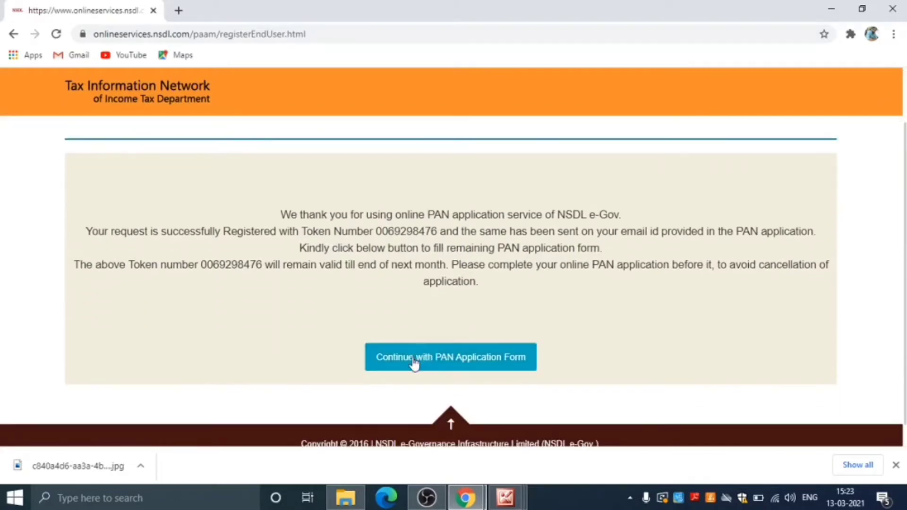
# Step: Open the PAN application form and review its paperless e-KYC & e-Sign and physical PAN sections
pyautogui.click(413, 362)
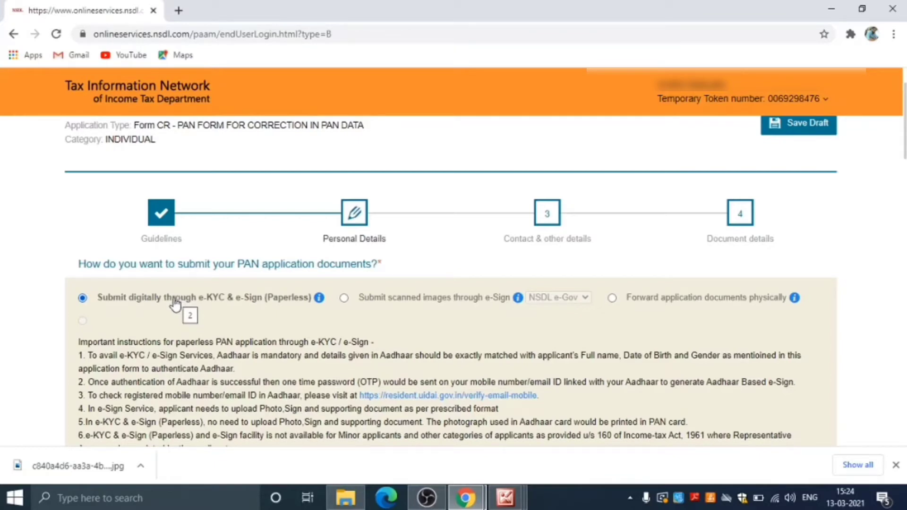
pyautogui.scroll(-3, 158, 304)
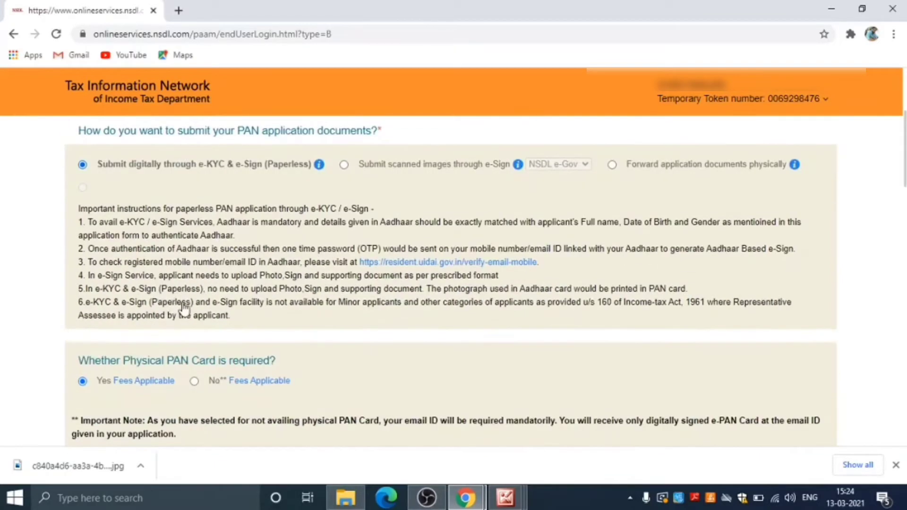
pyautogui.scroll(-1, 179, 307)
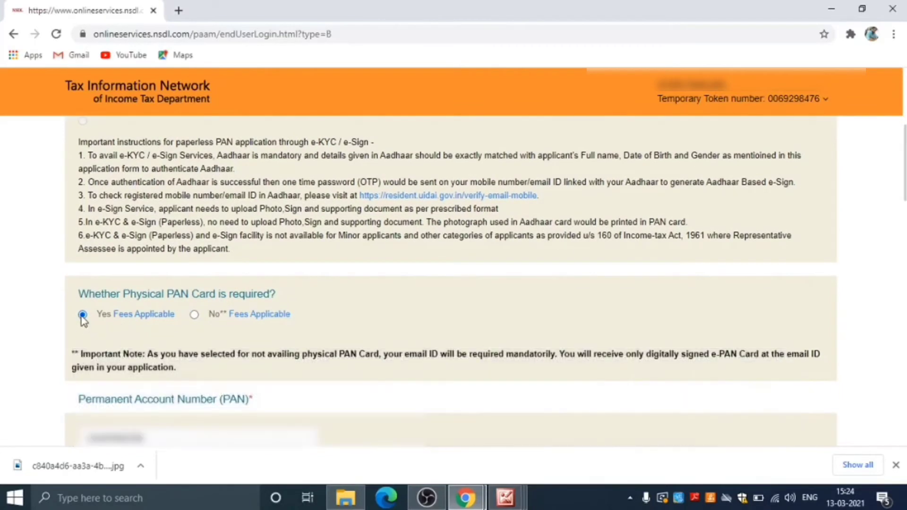
pyautogui.moveTo(293, 317)
pyautogui.scroll(-5, 379, 310)
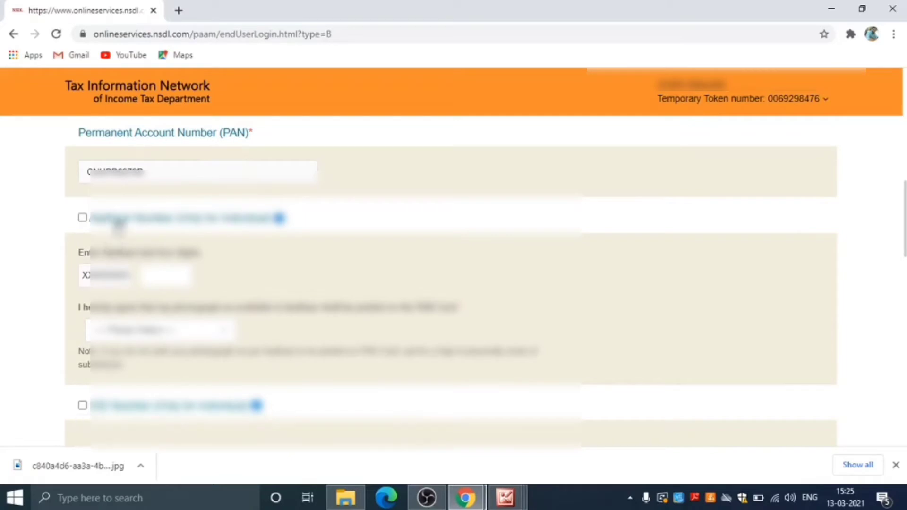
# Step: Mark Aadhaar Number for correction, set photograph printing to Yes, and enter the last four Aadhaar digits
pyautogui.click(147, 267)
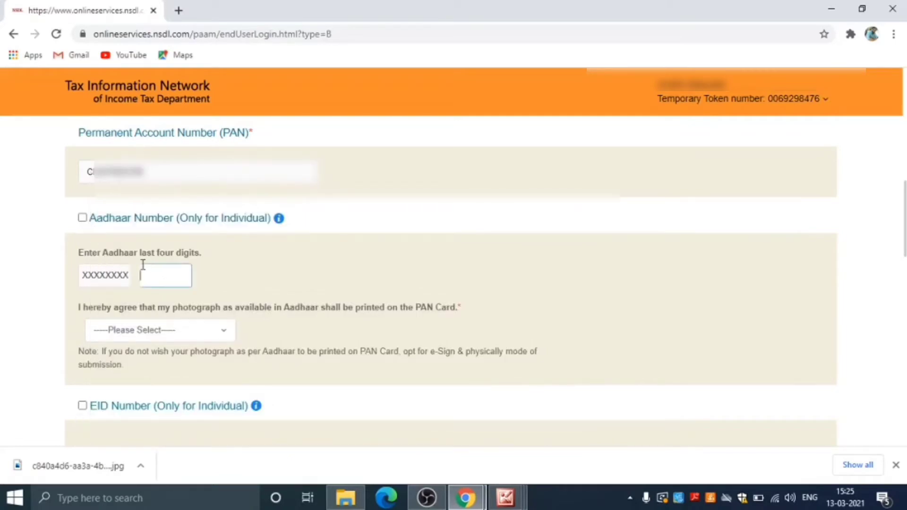
pyautogui.click(83, 218)
pyautogui.click(120, 328)
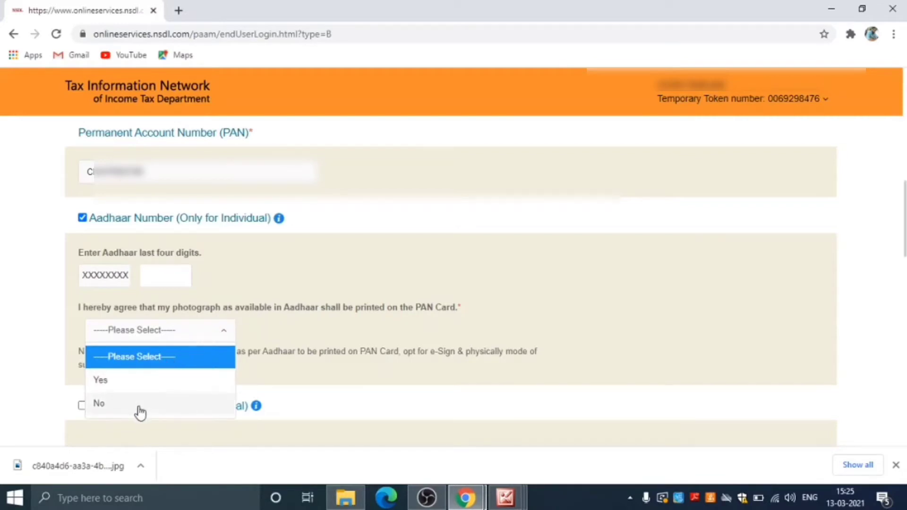
pyautogui.click(107, 381)
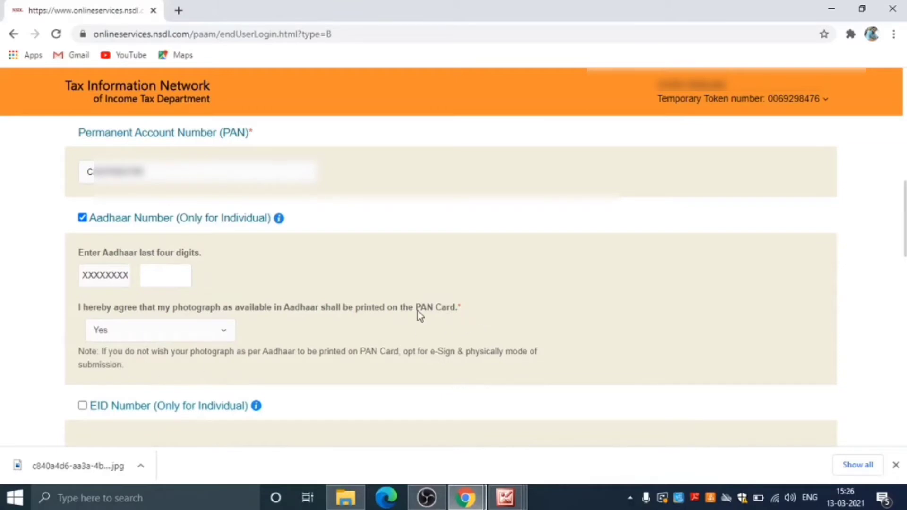
pyautogui.click(157, 276)
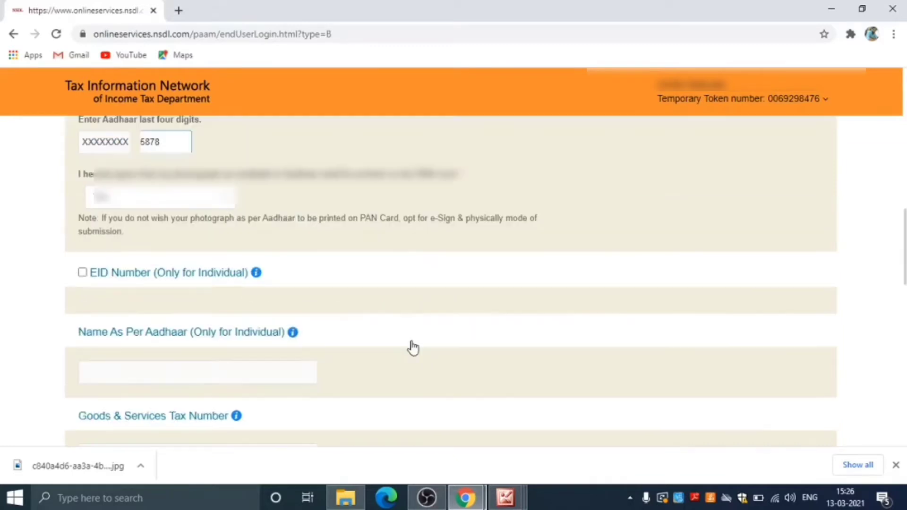
pyautogui.scroll(-6, 411, 346)
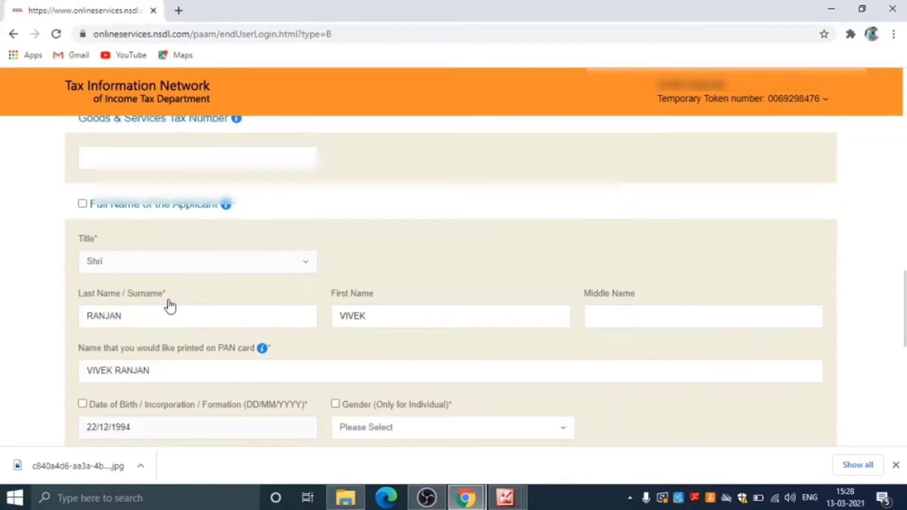
pyautogui.scroll(4, 170, 304)
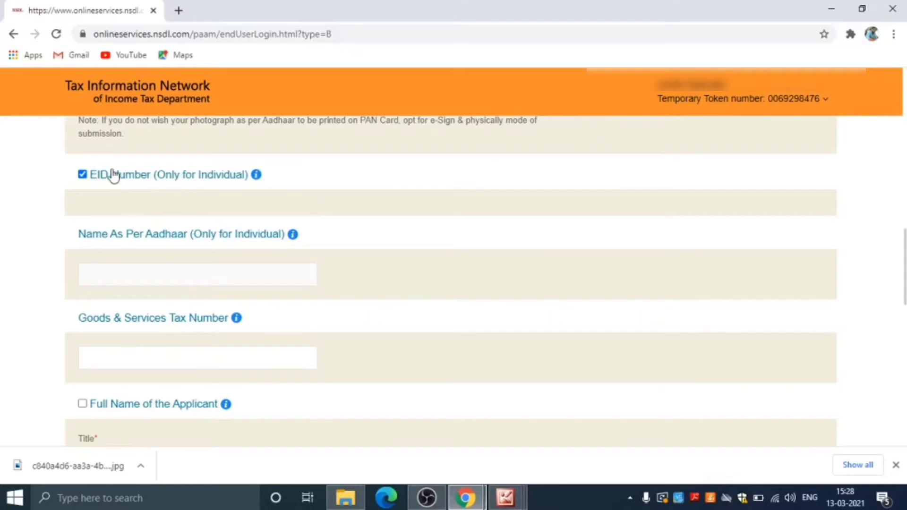
pyautogui.scroll(-1, 186, 206)
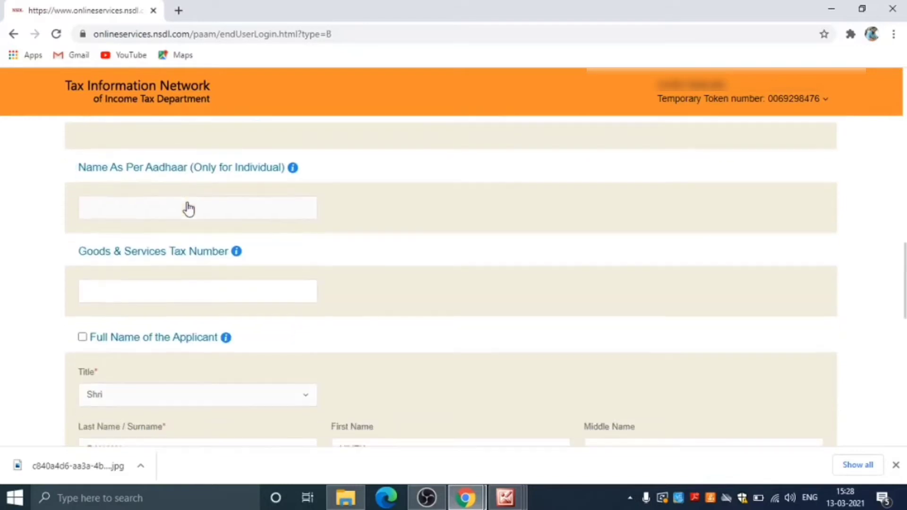
pyautogui.click(178, 291)
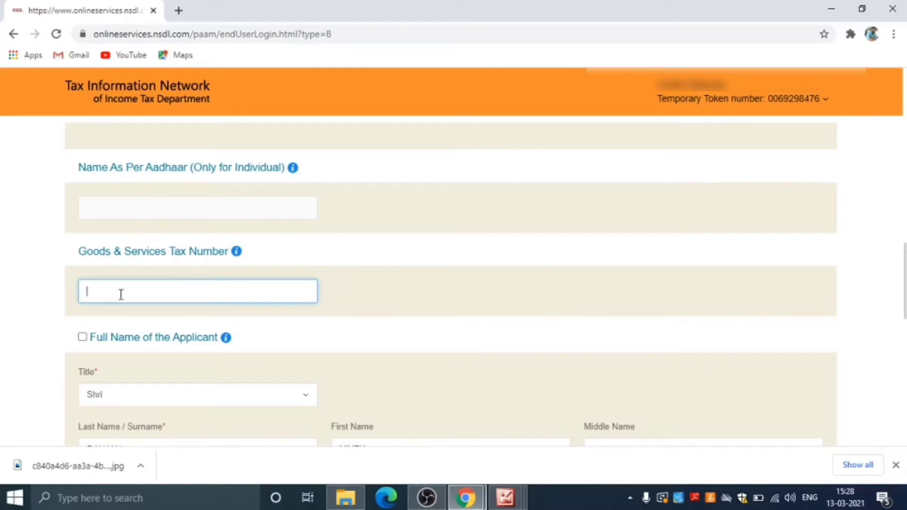
pyautogui.scroll(-3, 213, 276)
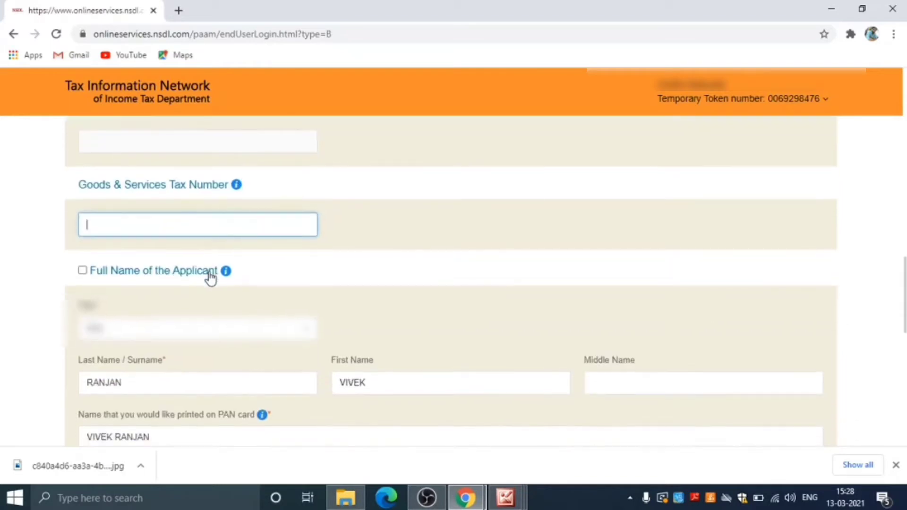
# Step: Mark full name, gender (Male) and date of birth for correction, keeping the title unchanged
pyautogui.click(83, 204)
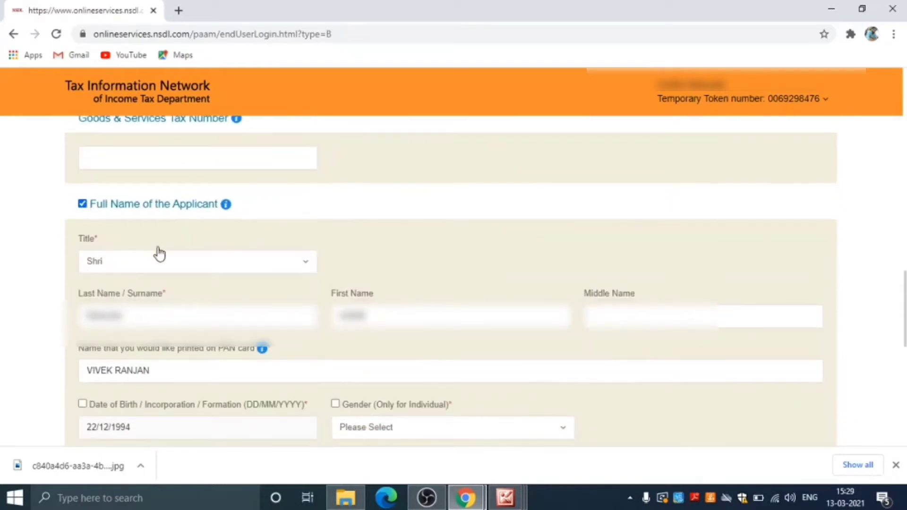
pyautogui.scroll(4, 157, 253)
pyautogui.scroll(-2, 159, 254)
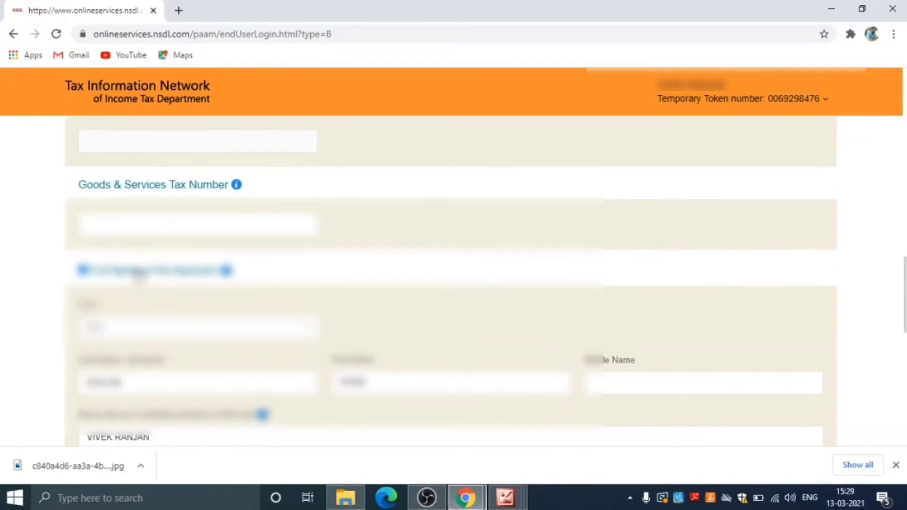
pyautogui.click(125, 333)
pyautogui.click(125, 333)
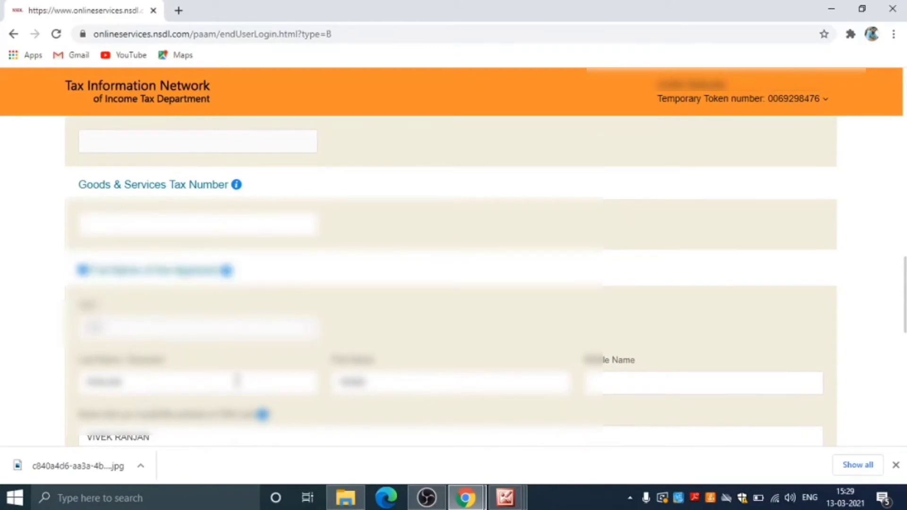
pyautogui.scroll(-1, 236, 380)
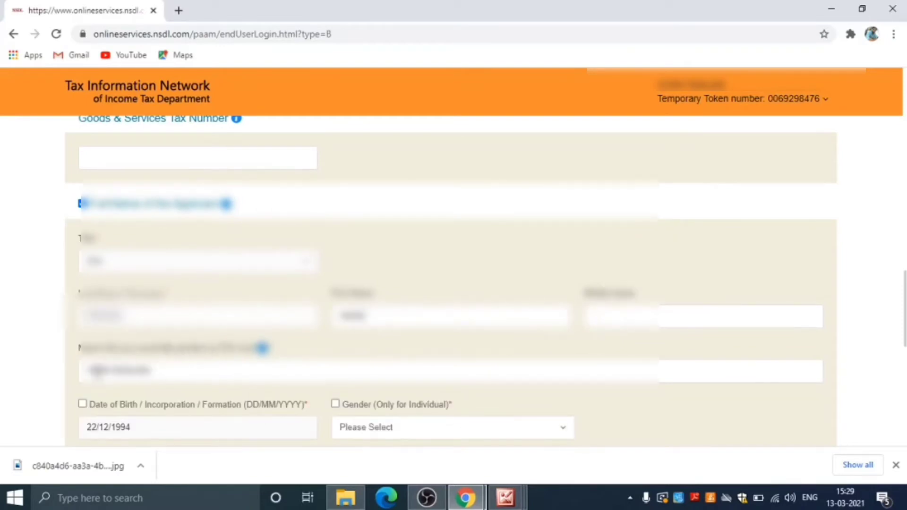
pyautogui.scroll(-1, 161, 361)
pyautogui.click(383, 364)
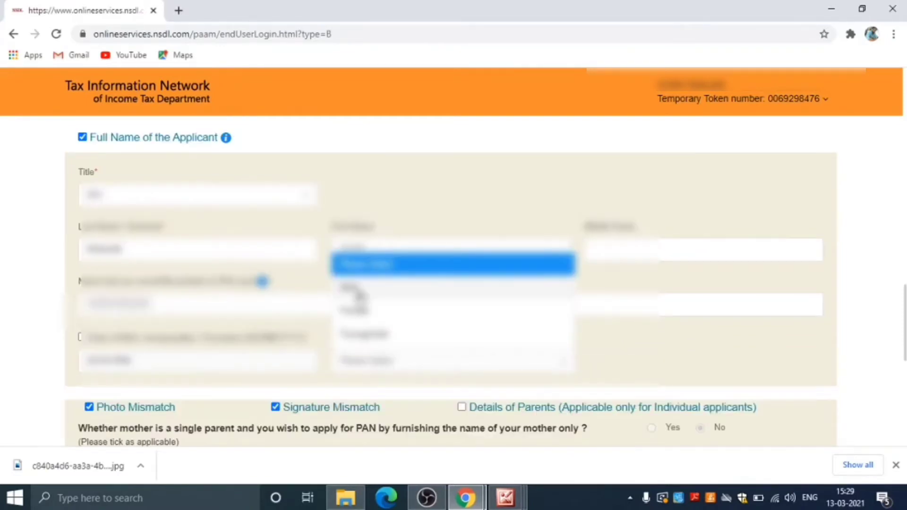
pyautogui.click(358, 286)
pyautogui.click(83, 337)
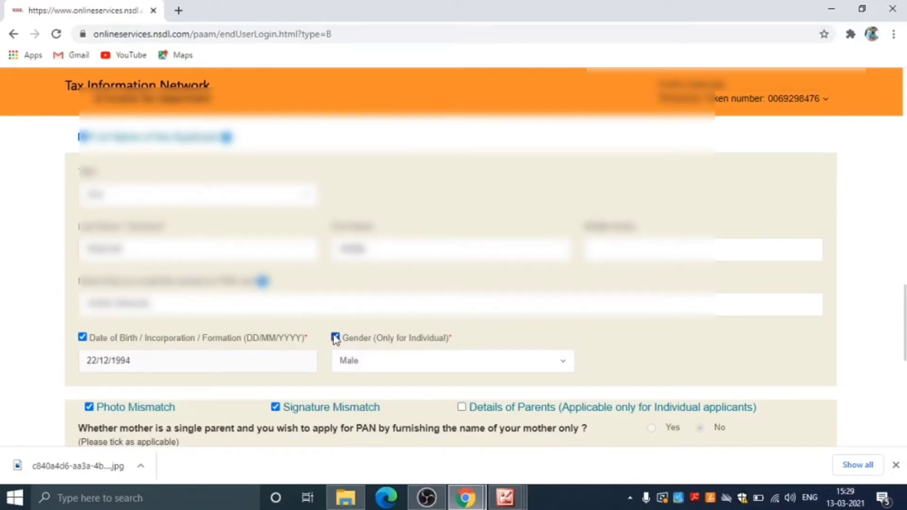
pyautogui.scroll(-2, 330, 338)
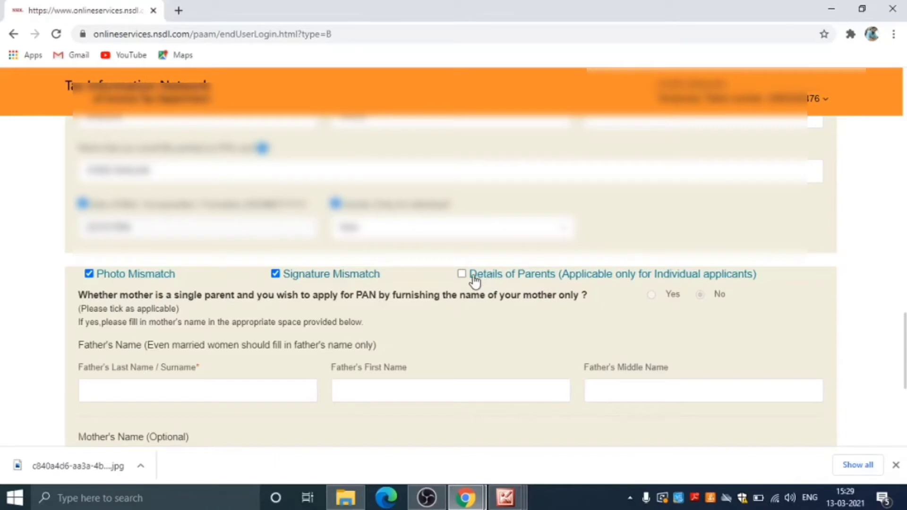
# Step: Mark signature mismatch for correction, enter the father's name, and move on to the address step
pyautogui.click(274, 273)
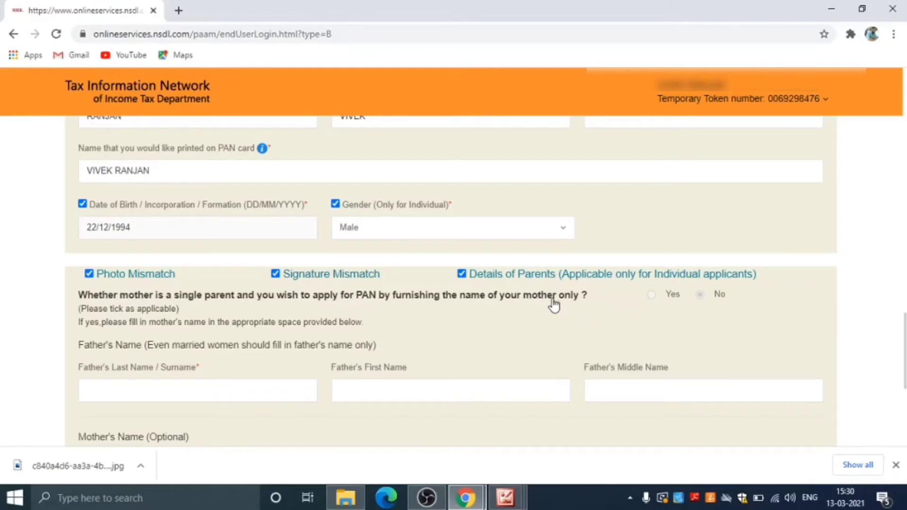
pyautogui.scroll(-1, 498, 318)
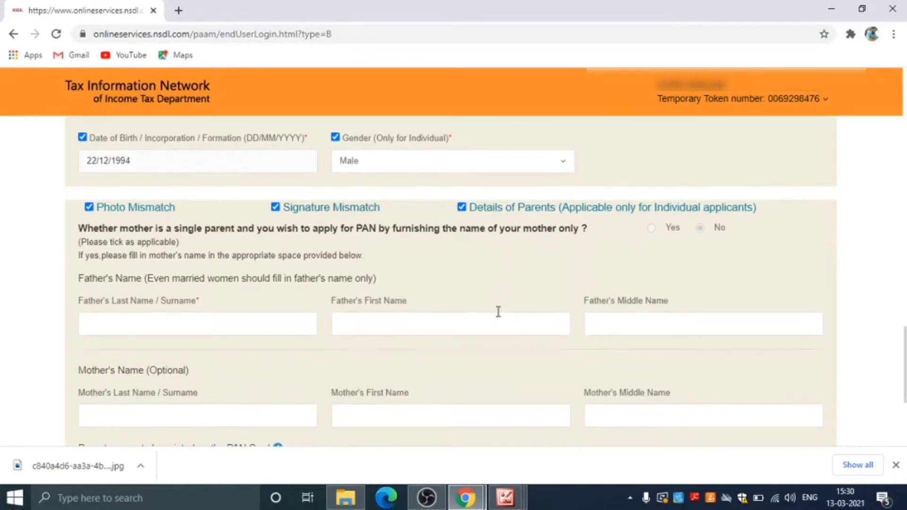
pyautogui.click(168, 316)
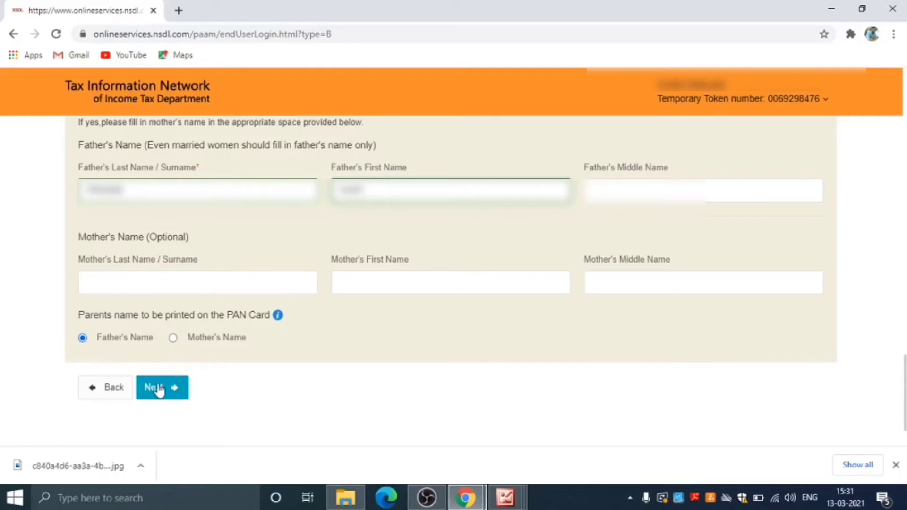
pyautogui.click(171, 399)
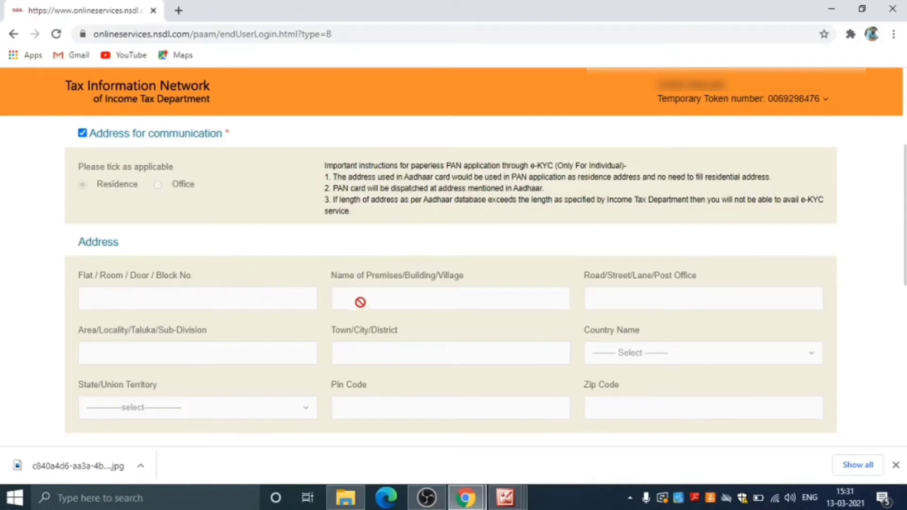
# Step: Leave the other-address section unticked, keeping only telephone and e-mail, and save the contact details
pyautogui.scroll(-3, 345, 298)
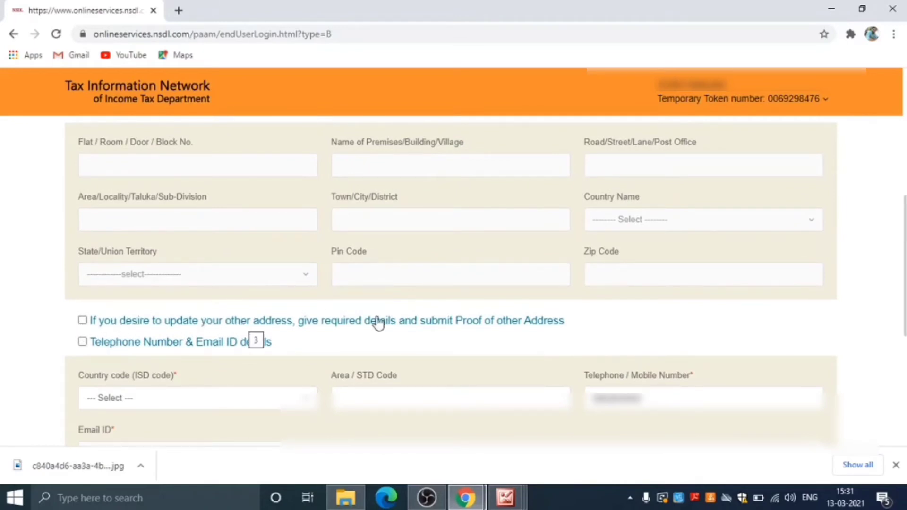
pyautogui.click(83, 321)
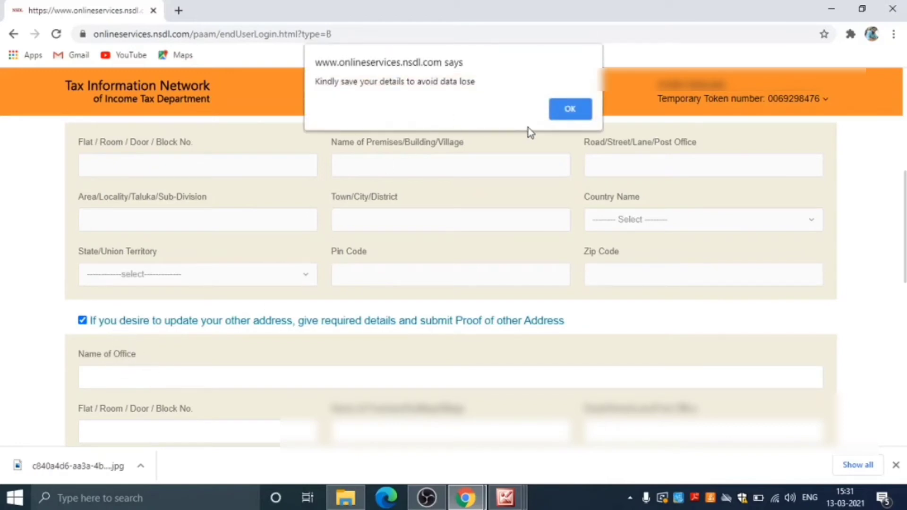
pyautogui.click(569, 110)
pyautogui.scroll(-3, 137, 335)
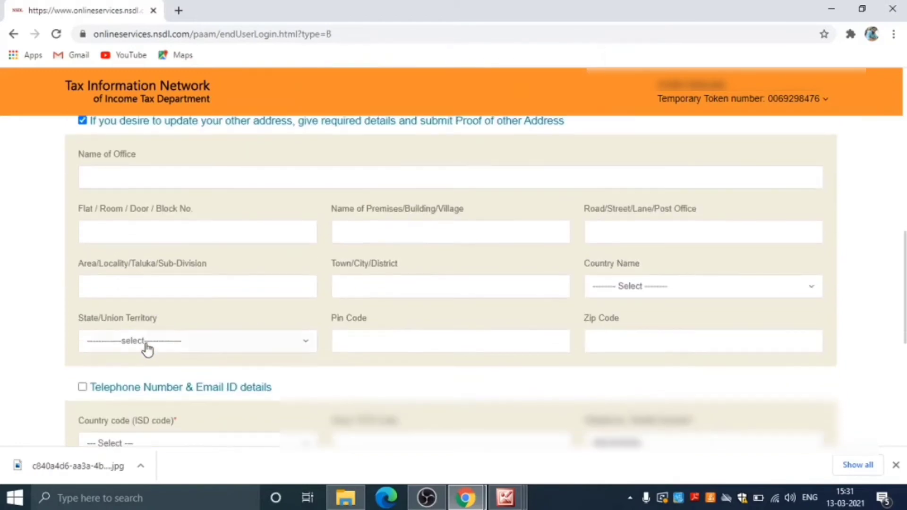
pyautogui.scroll(1, 147, 262)
pyautogui.click(83, 187)
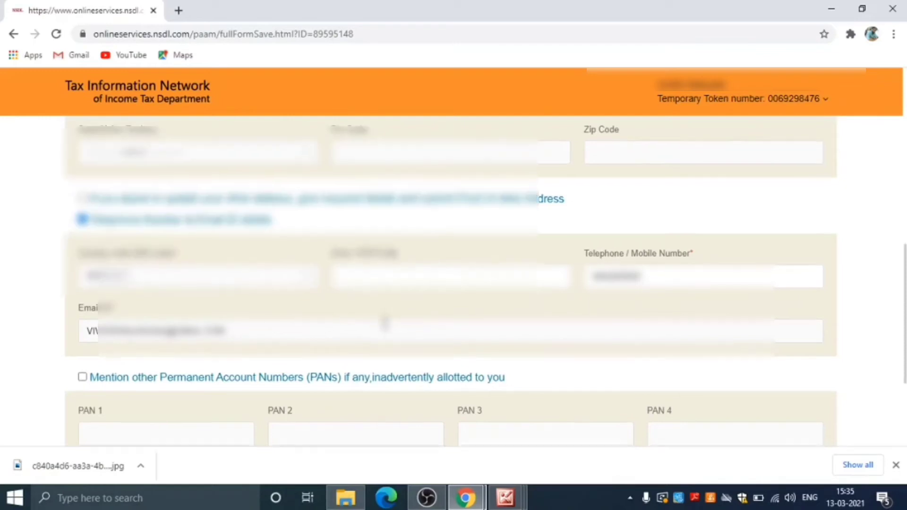
pyautogui.scroll(-3, 406, 325)
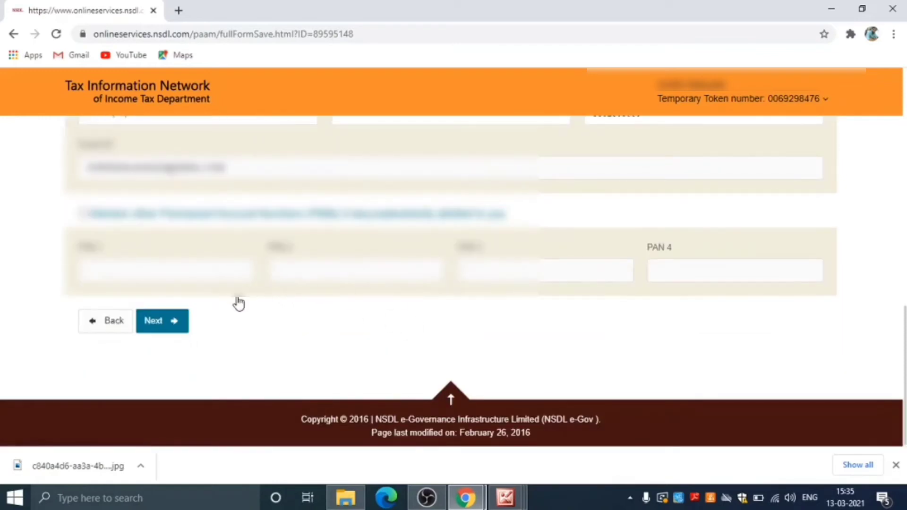
pyautogui.click(162, 326)
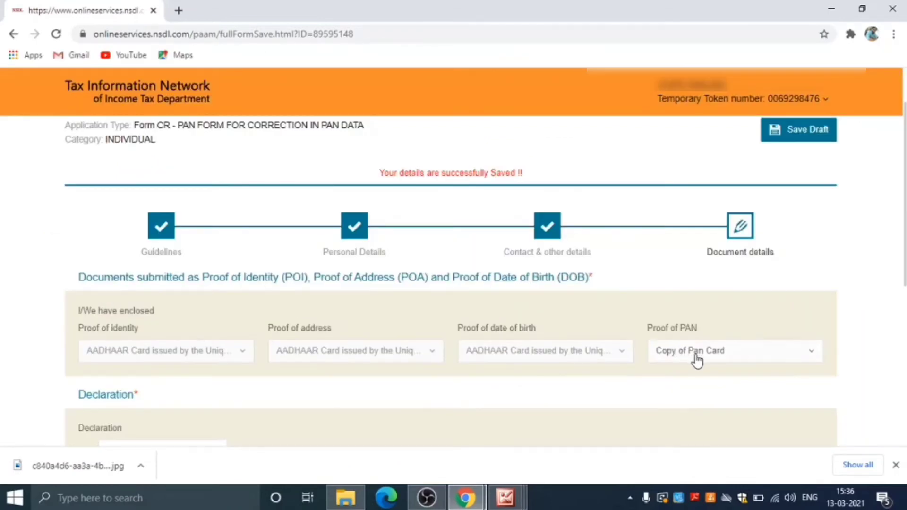
# Step: Choose Copy of Pan Card as proof of PAN and scroll to the declaration's Place and Date fields
pyautogui.click(697, 353)
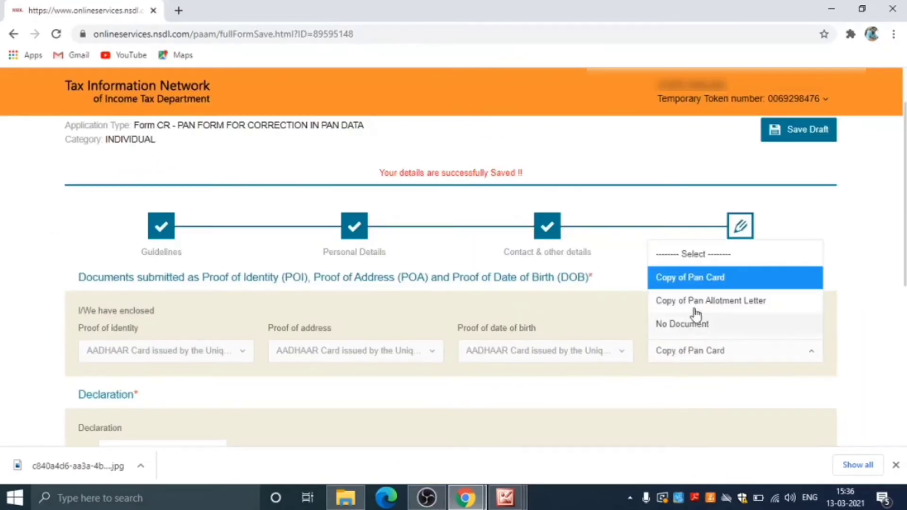
pyautogui.click(693, 282)
pyautogui.scroll(-3, 183, 297)
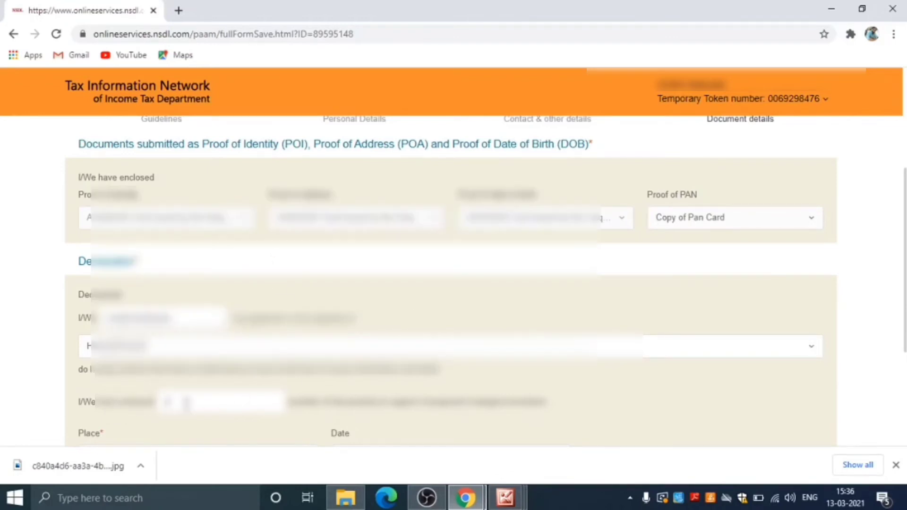
pyautogui.scroll(-1, 186, 403)
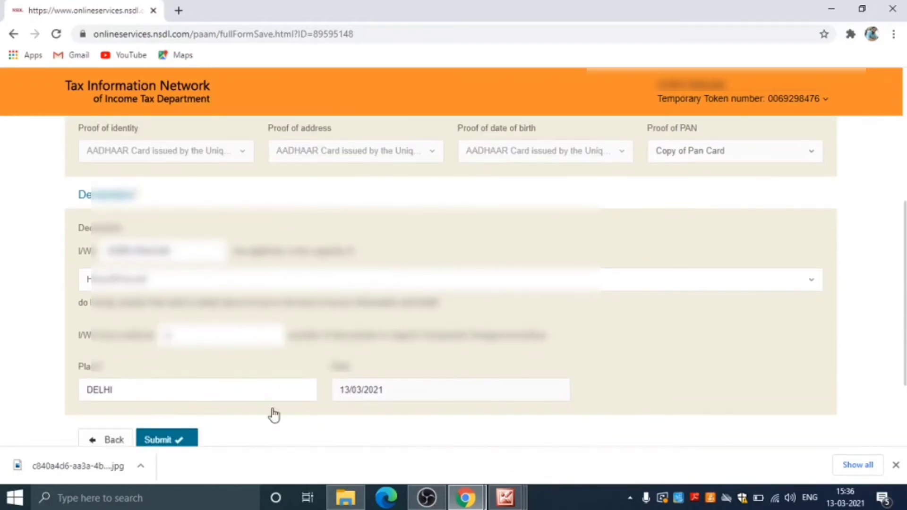
# Step: Submit Form CR, check the application preview including Name As Per Aadhaar, and proceed to payment
pyautogui.click(165, 443)
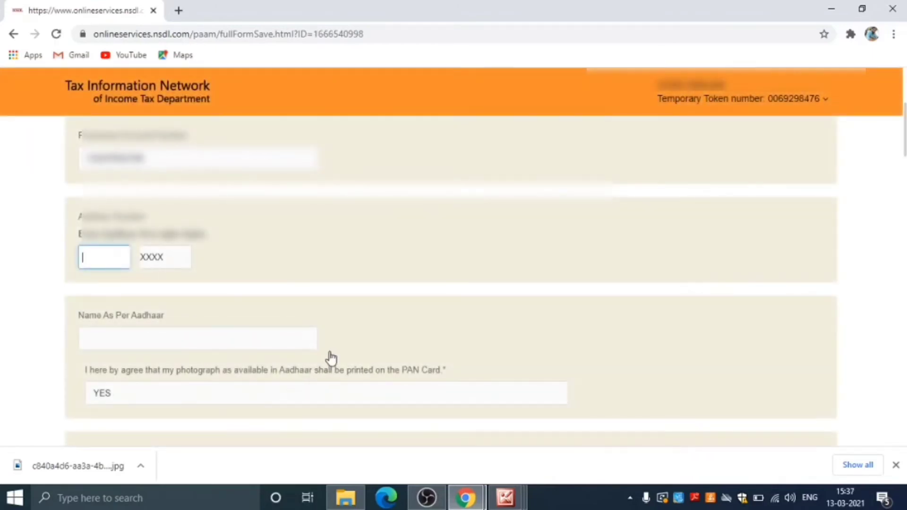
pyautogui.scroll(1, 332, 355)
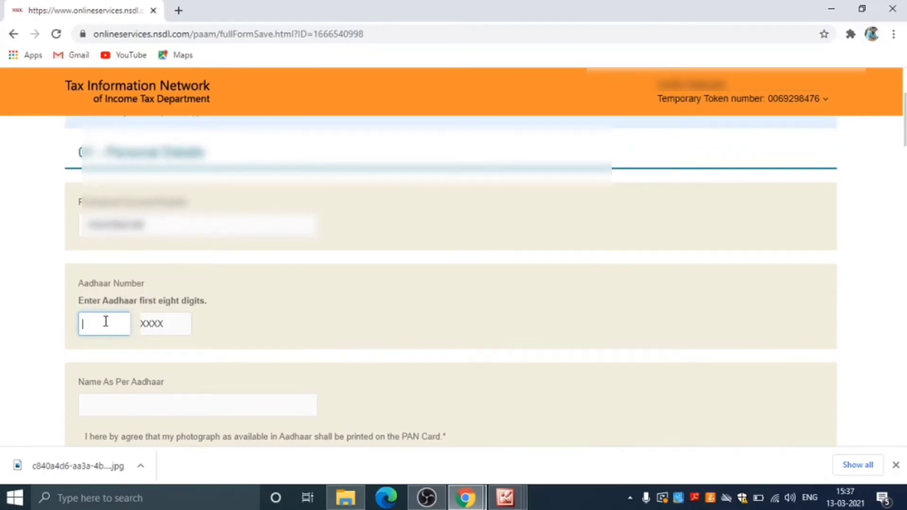
pyautogui.click(140, 411)
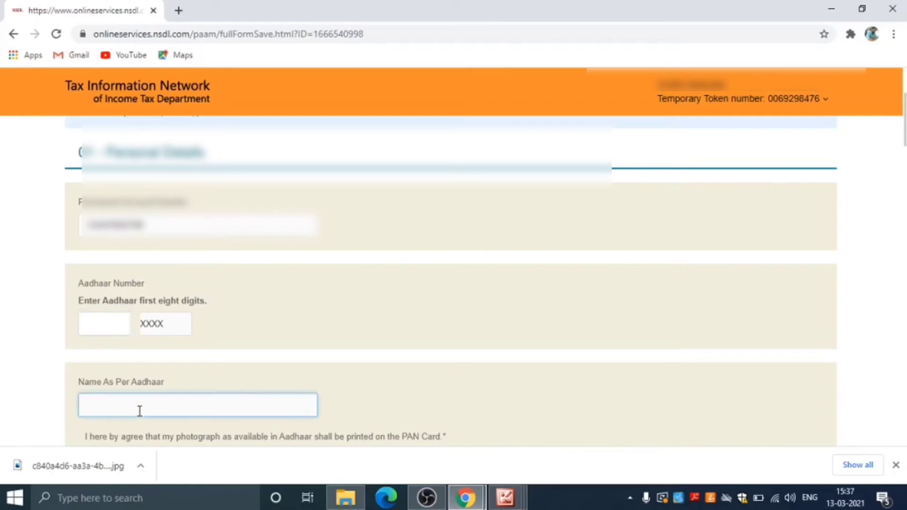
pyautogui.scroll(-3, 139, 411)
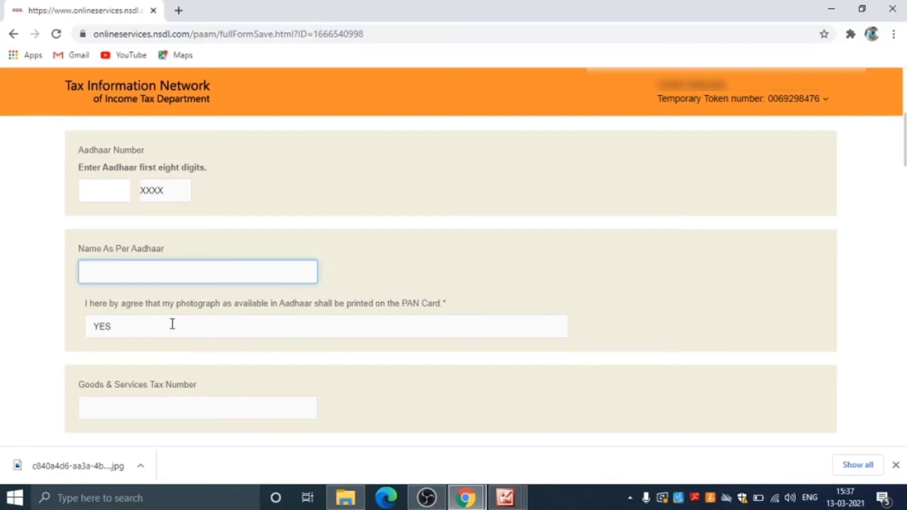
pyautogui.scroll(-3, 265, 348)
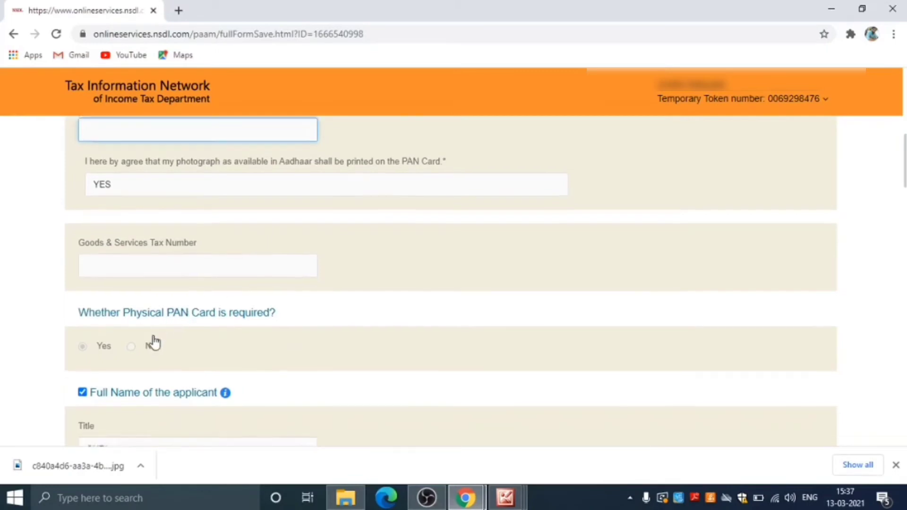
pyautogui.scroll(-3, 154, 344)
pyautogui.scroll(-15, 110, 309)
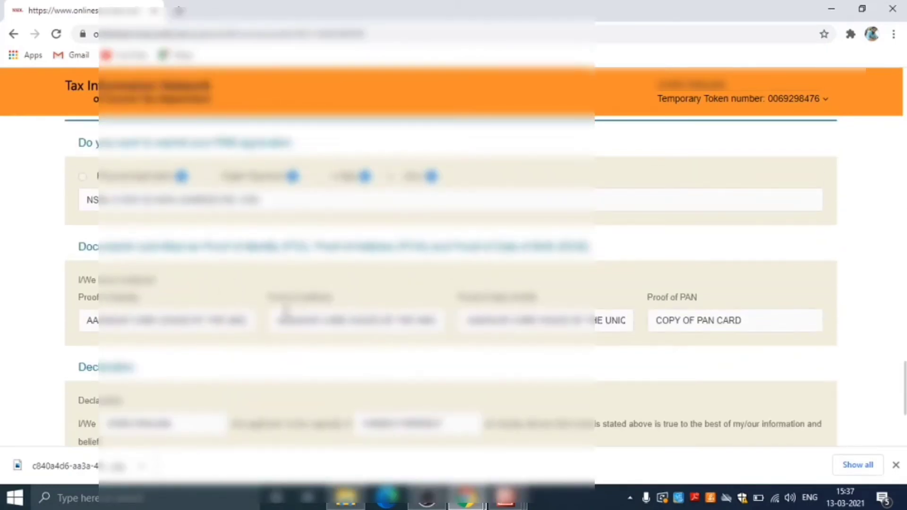
pyautogui.scroll(-3, 288, 311)
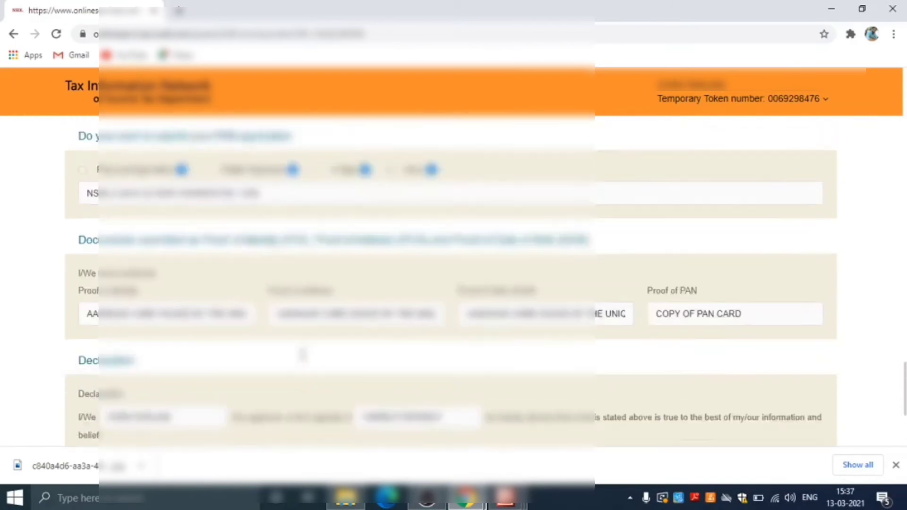
pyautogui.scroll(-4, 161, 353)
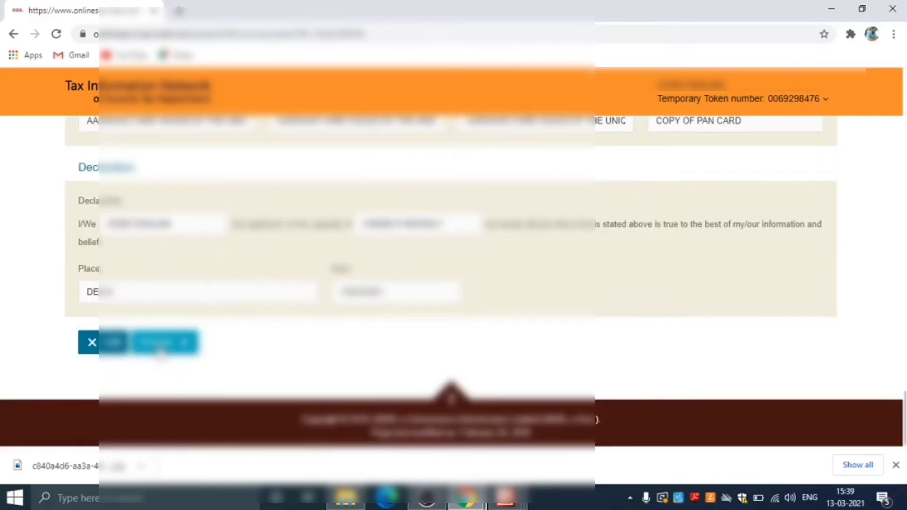
pyautogui.click(161, 350)
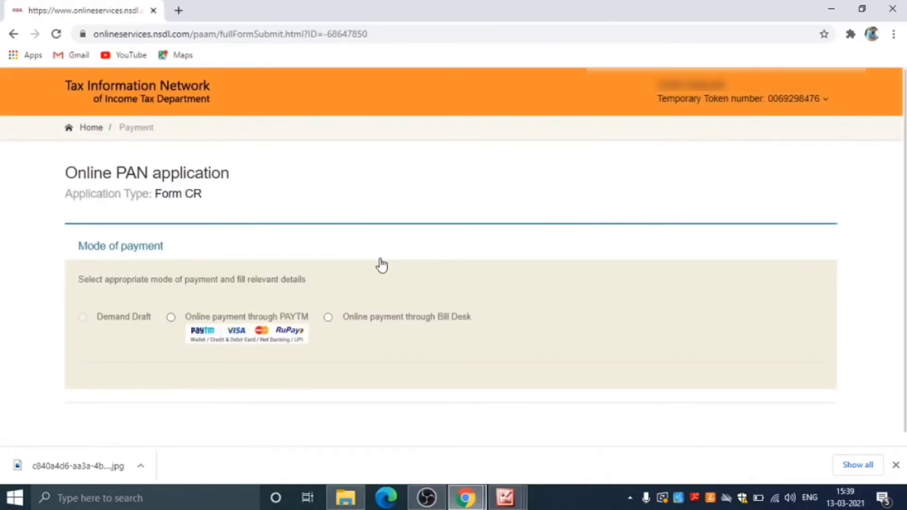
# Step: Pay the 106.90 fee online via PAYTM after agreeing to the payment terms
pyautogui.click(171, 317)
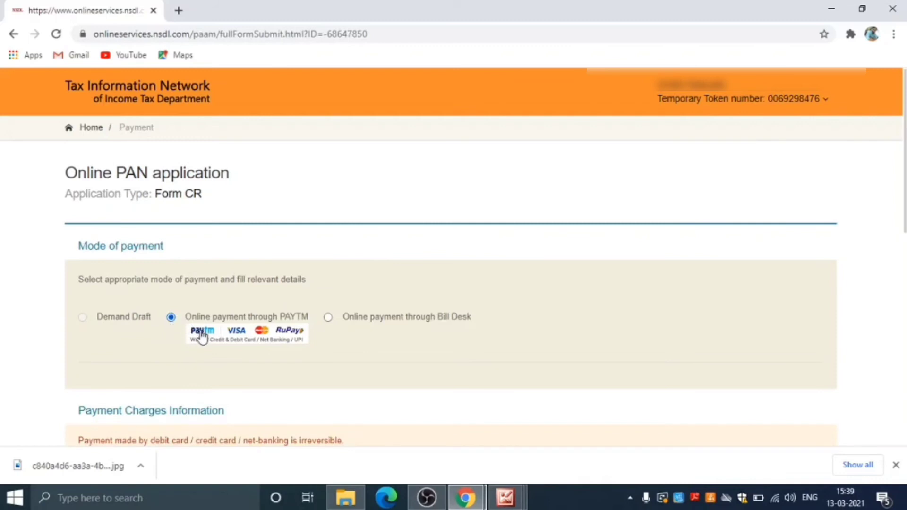
pyautogui.scroll(-3, 207, 335)
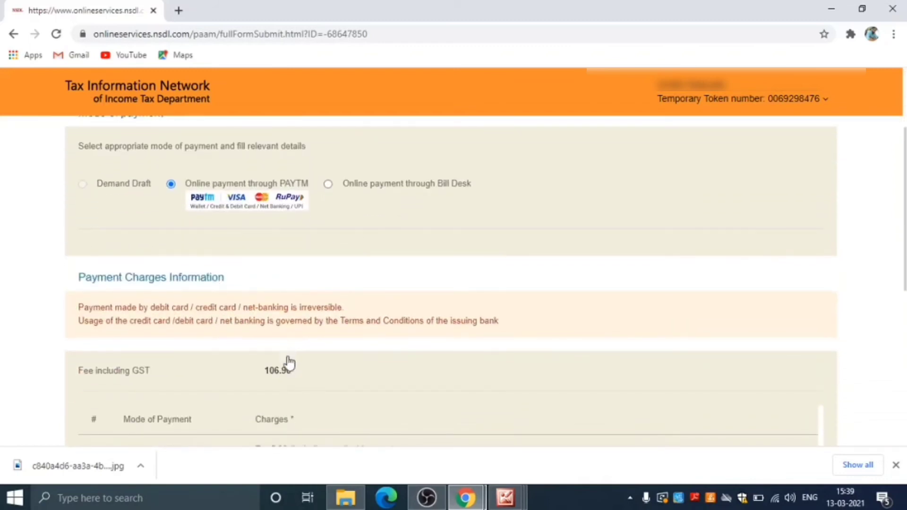
pyautogui.scroll(-6, 300, 371)
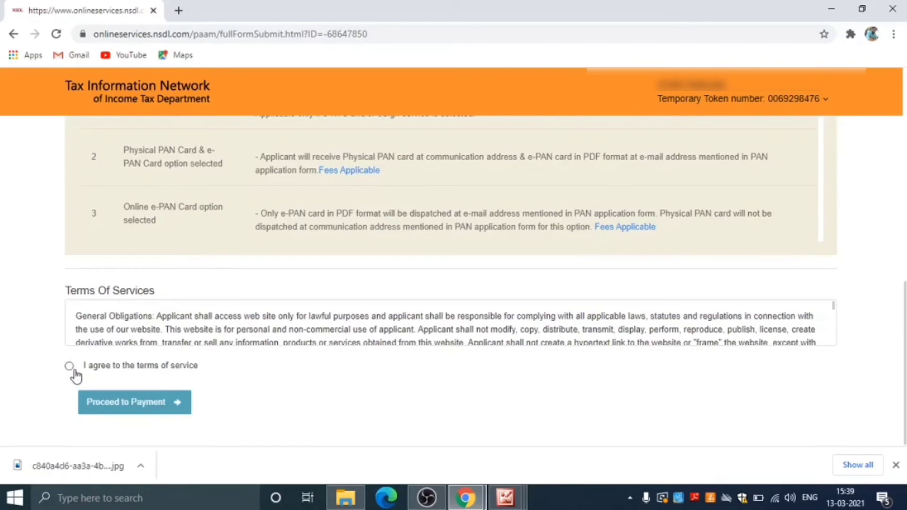
pyautogui.click(69, 366)
pyautogui.click(124, 402)
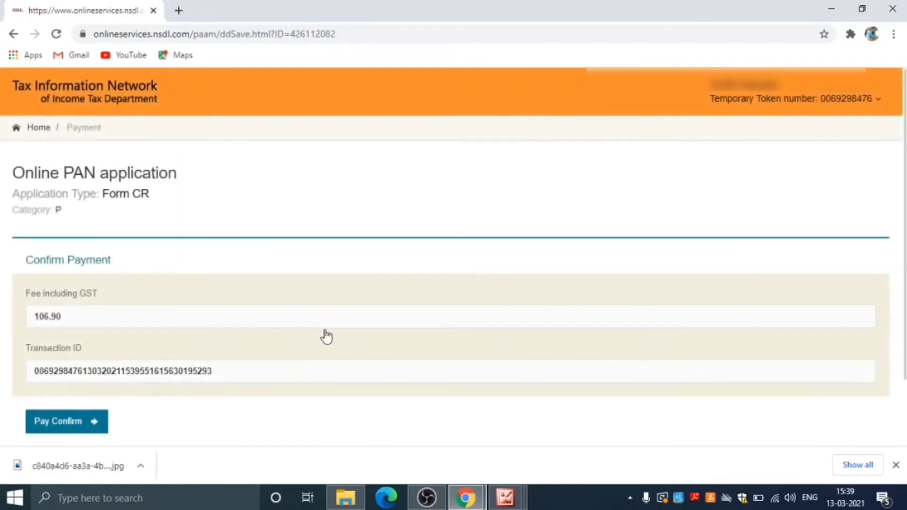
pyautogui.scroll(-3, 258, 346)
pyautogui.click(67, 359)
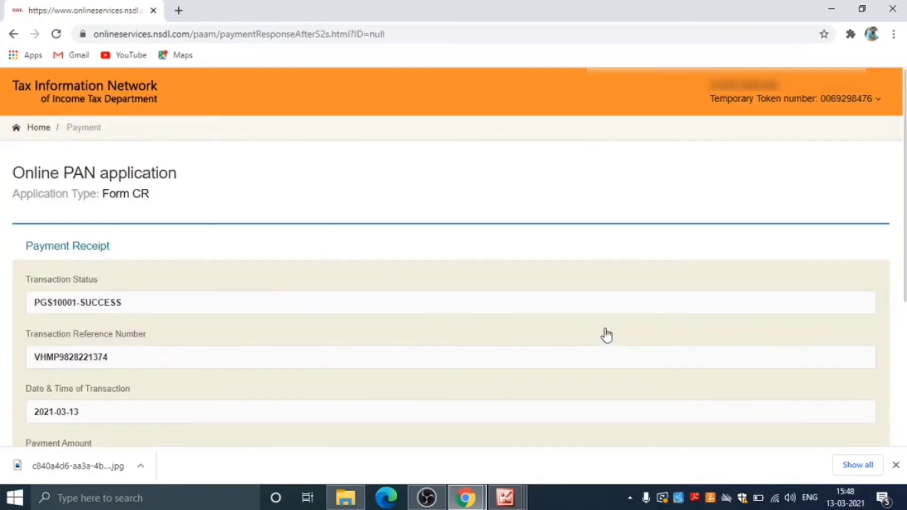
pyautogui.scroll(-2, 605, 334)
# Step: From the receipt, accept the Aadhaar consent, authenticate the Aadhaar details, and continue with e-KYC
pyautogui.scroll(1, 605, 334)
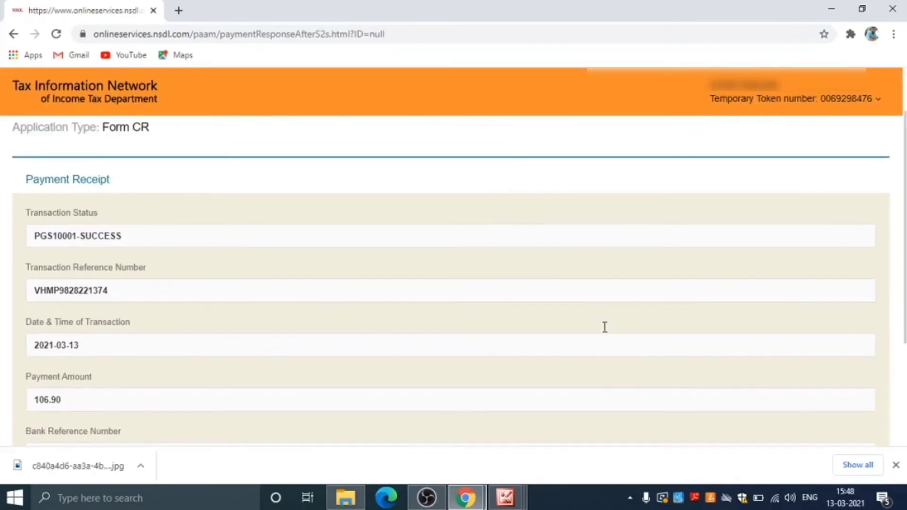
pyautogui.scroll(-1, 605, 334)
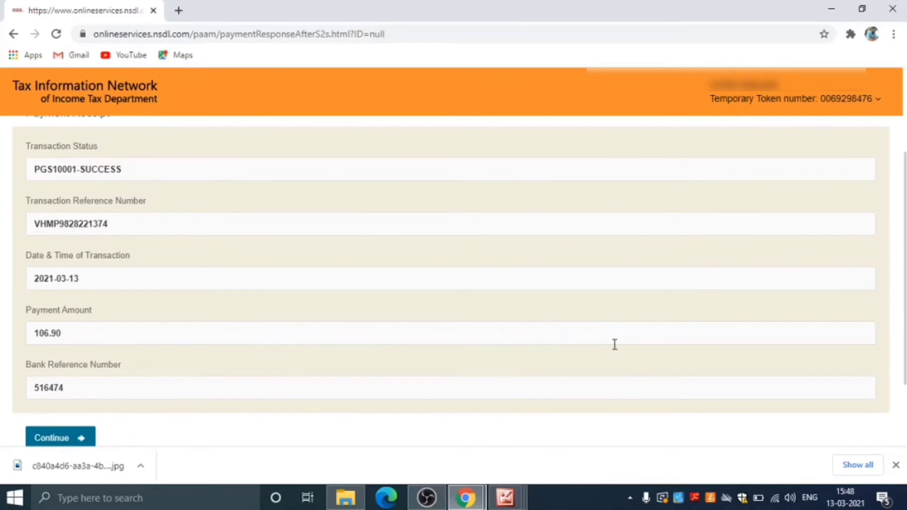
pyautogui.click(58, 439)
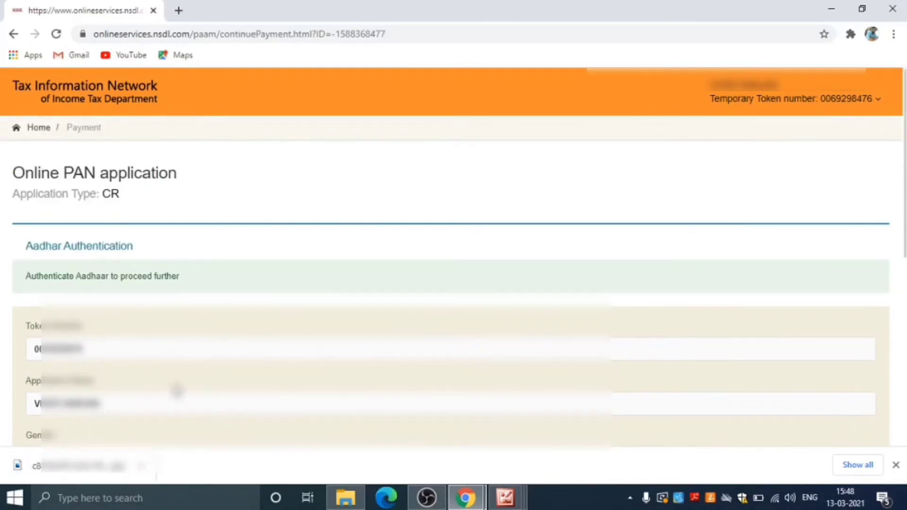
pyautogui.scroll(-1, 229, 340)
pyautogui.scroll(-1, 229, 340)
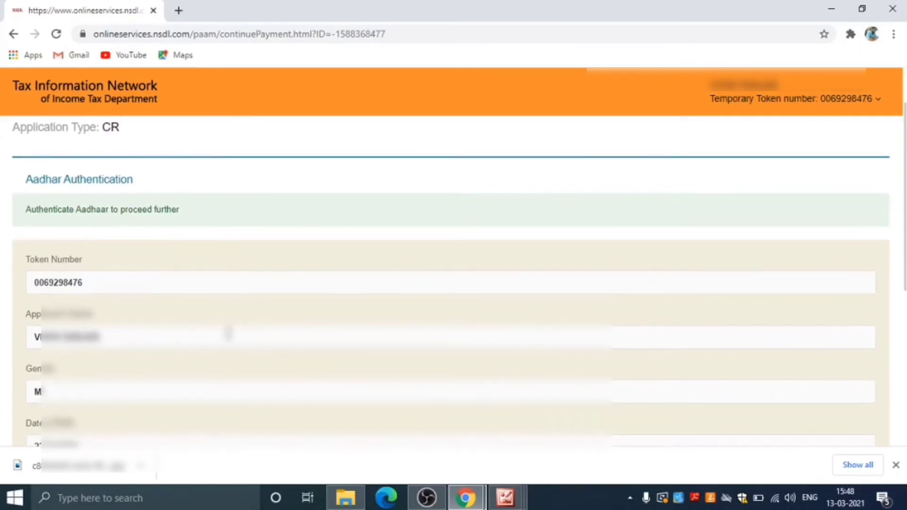
pyautogui.scroll(-5, 229, 334)
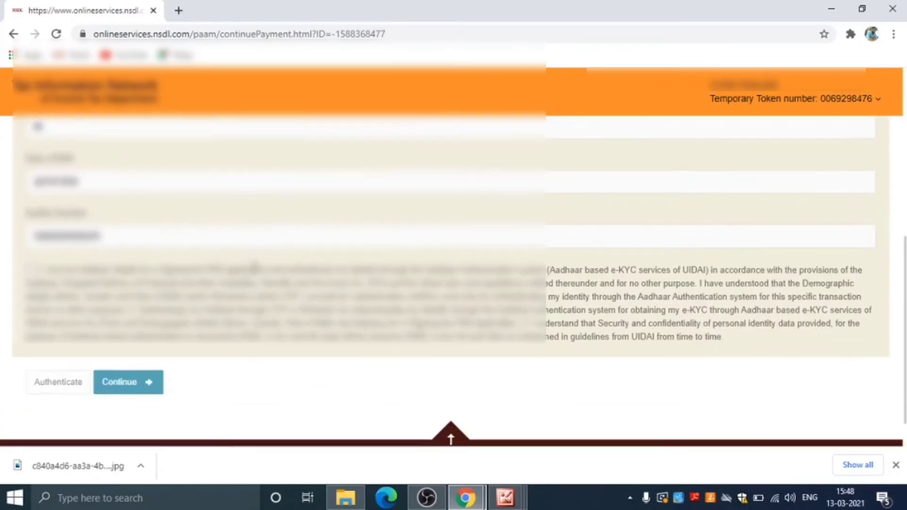
pyautogui.click(29, 268)
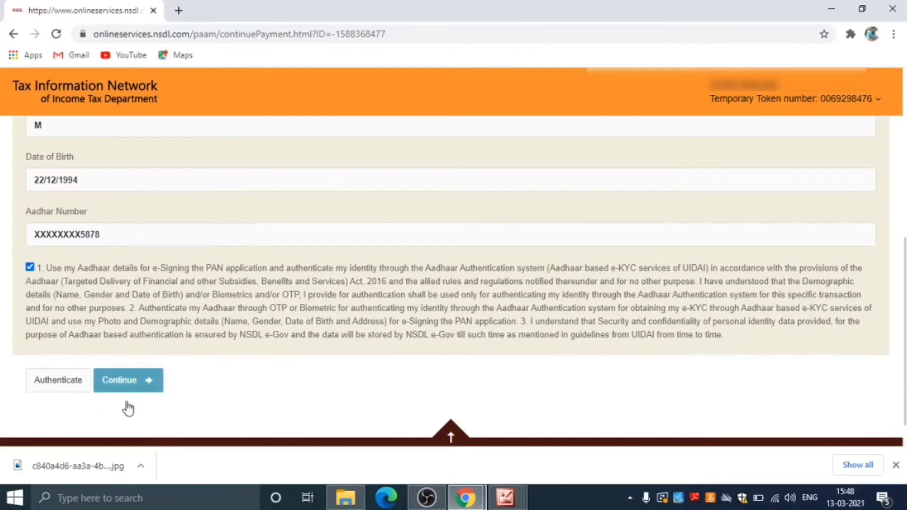
pyautogui.scroll(-1, 142, 344)
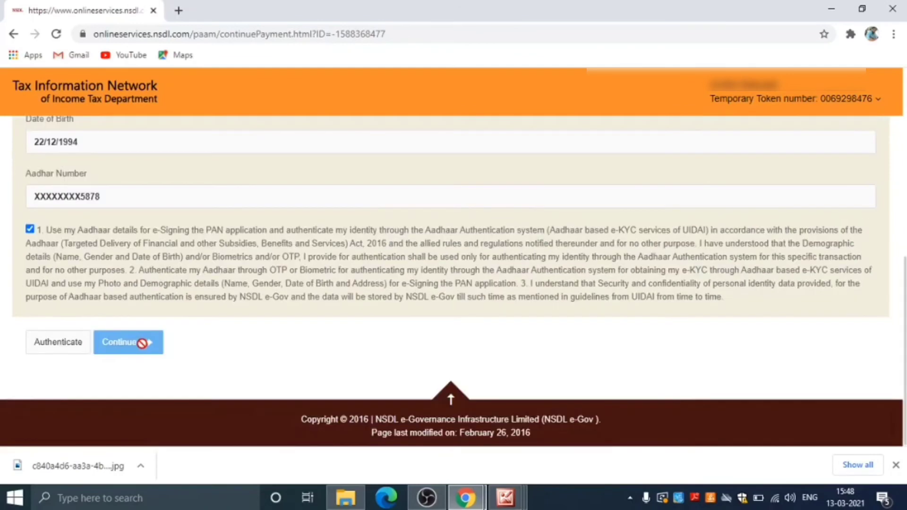
pyautogui.click(62, 349)
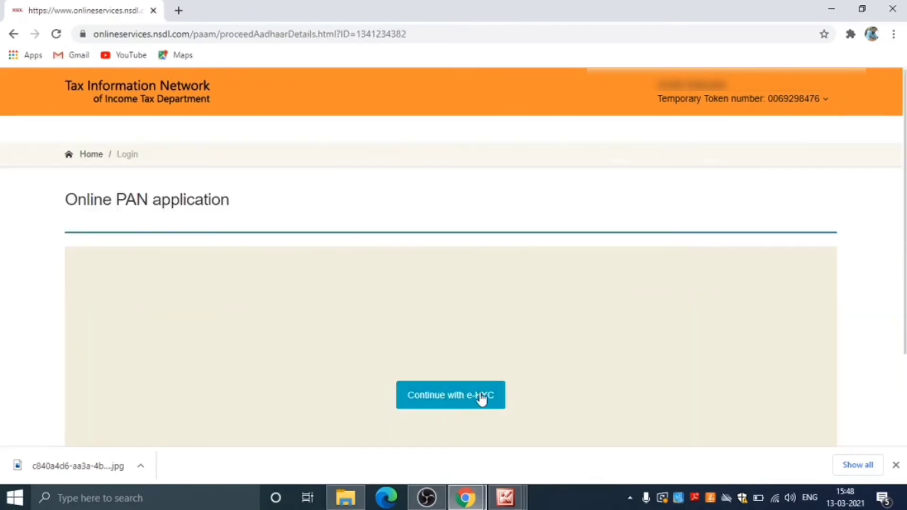
pyautogui.click(481, 398)
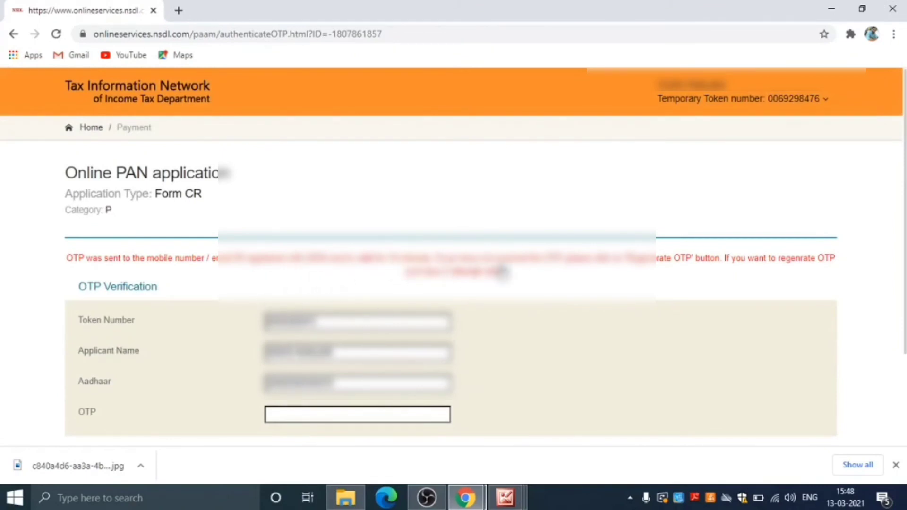
# Step: Submit the e-KYC OTP for verification and continue to e-sign the Form CR application
pyautogui.scroll(-1, 502, 272)
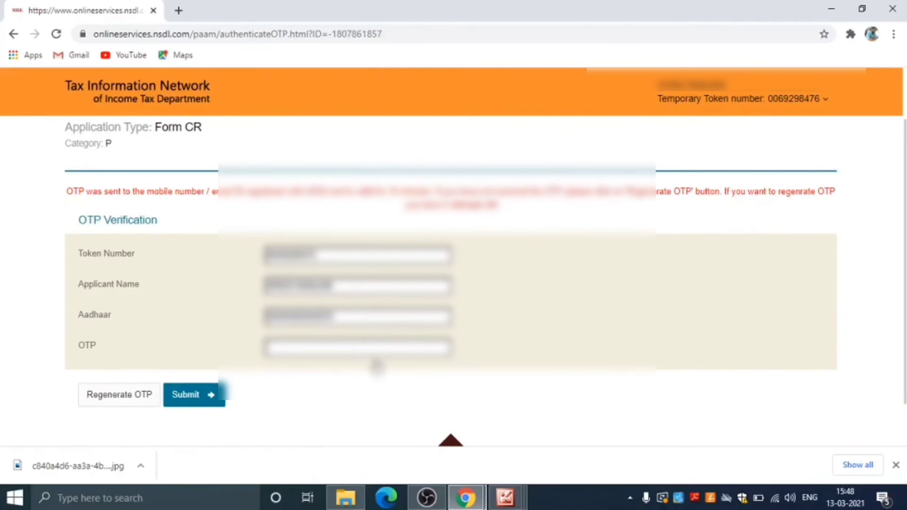
pyautogui.click(203, 399)
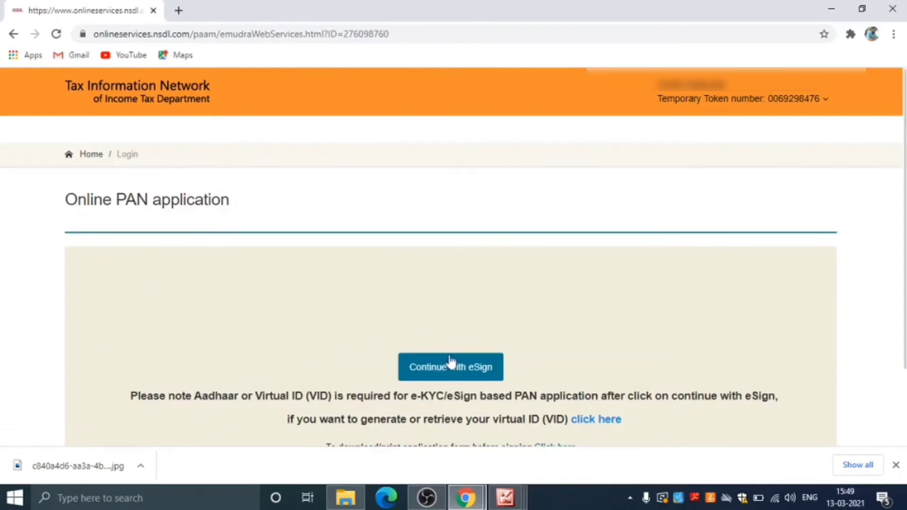
pyautogui.scroll(-2, 468, 366)
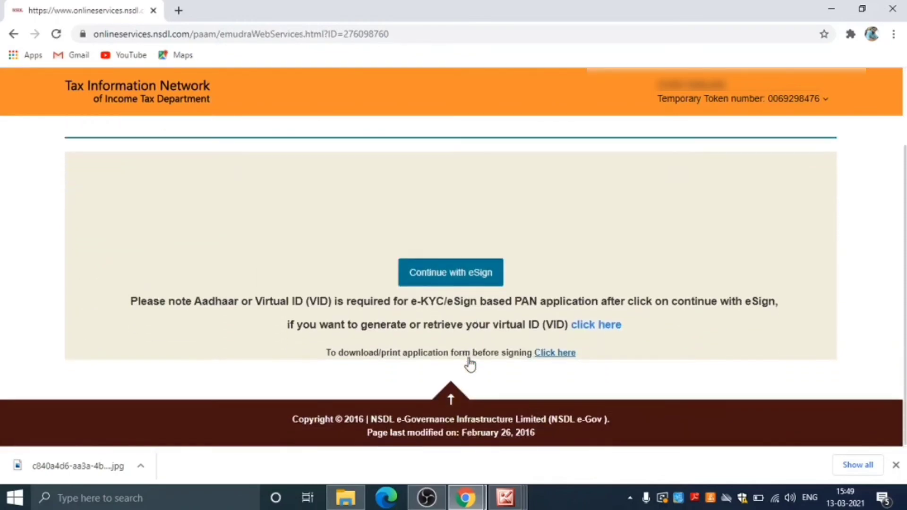
pyautogui.click(453, 272)
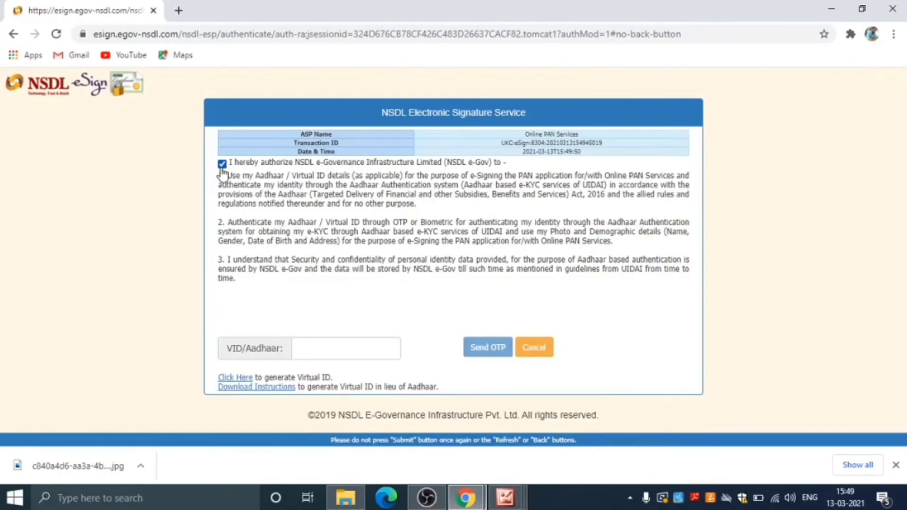
# Step: Enter the applicant's Aadhaar number, request a one-time password, and verify the received OTP
pyautogui.click(312, 343)
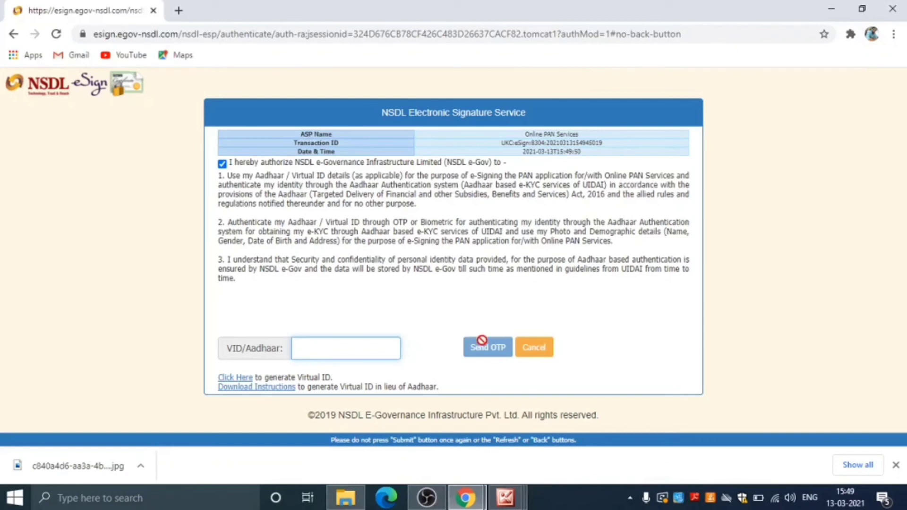
pyautogui.write('8XXXXXXXXXXX')
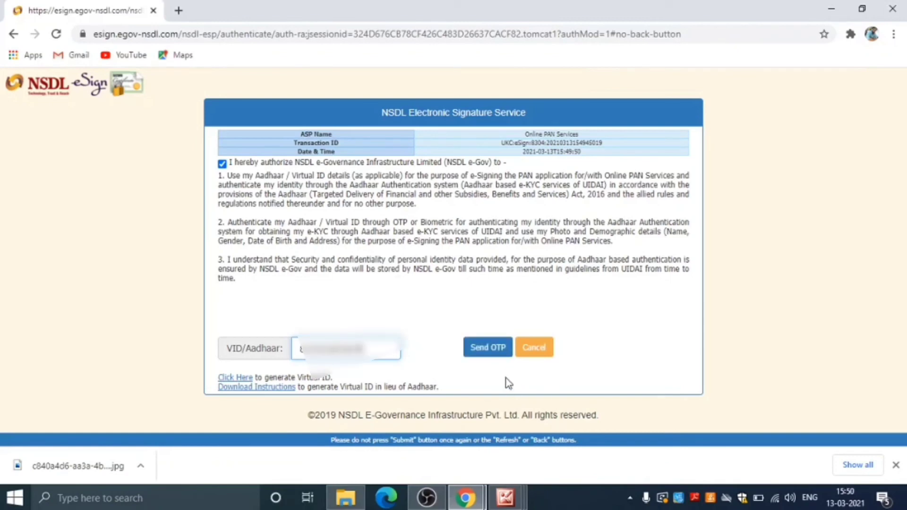
pyautogui.click(482, 350)
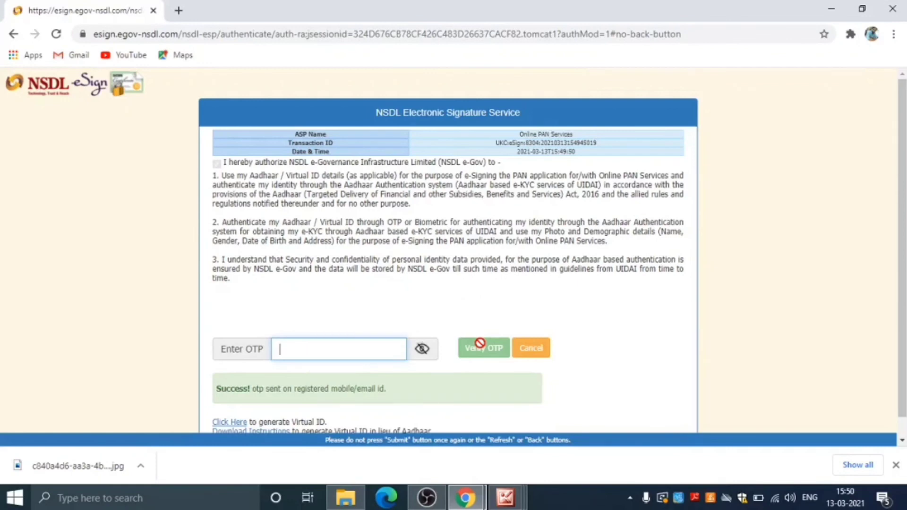
pyautogui.write('XXXXXX')
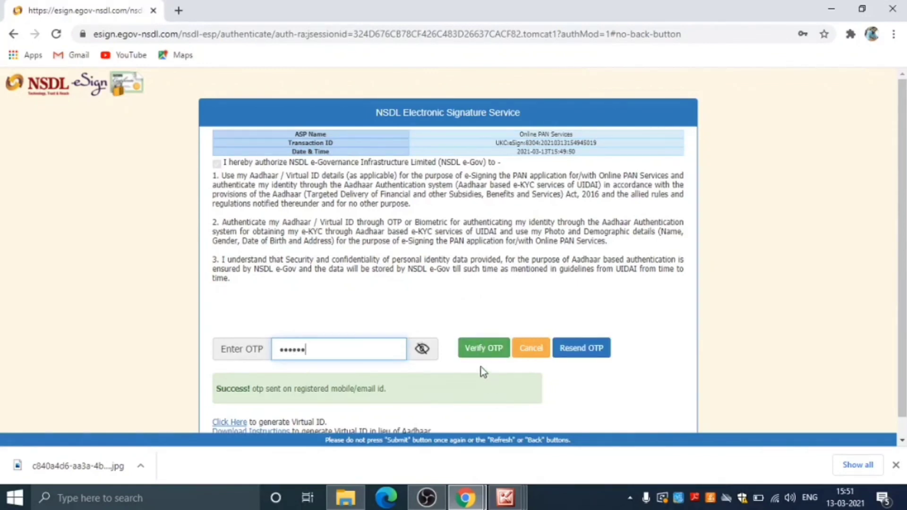
pyautogui.click(482, 349)
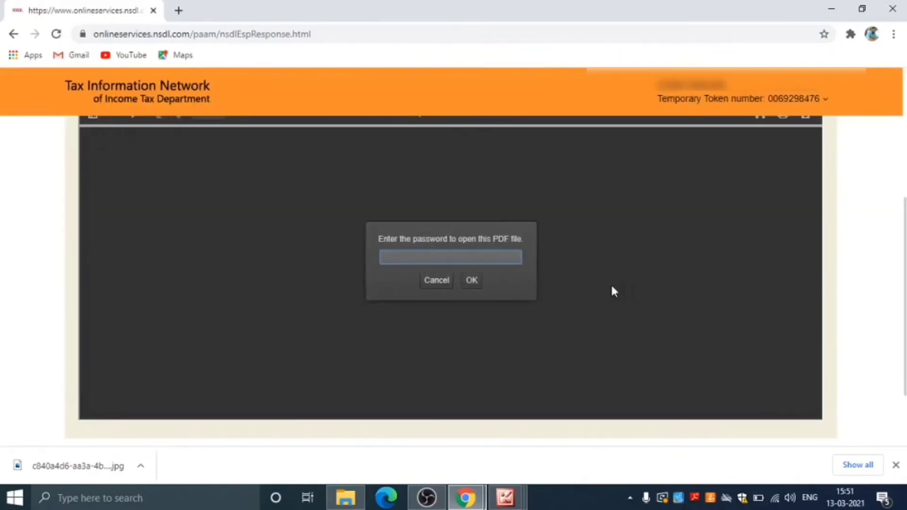
# Step: Unlock the acknowledgement PDF with the applicant's date of birth in DDMMYYYY format
pyautogui.scroll(4, 608, 286)
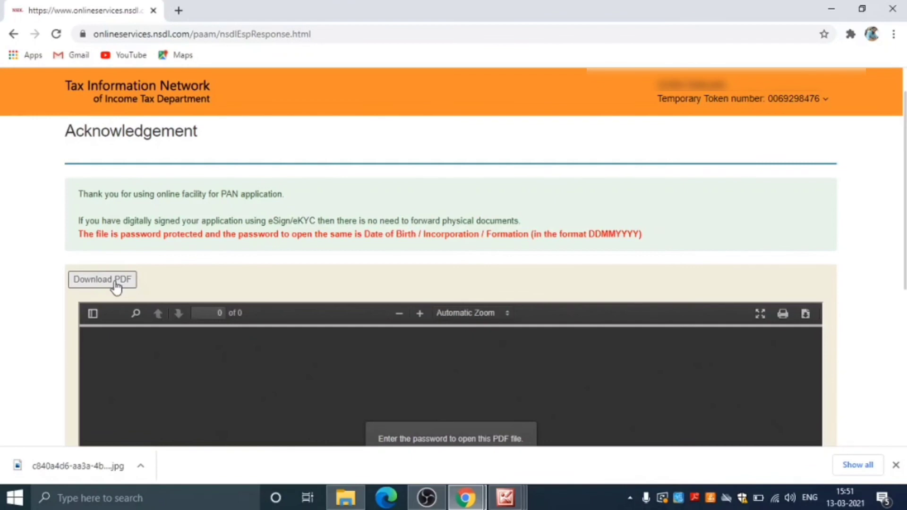
pyautogui.scroll(-3, 535, 279)
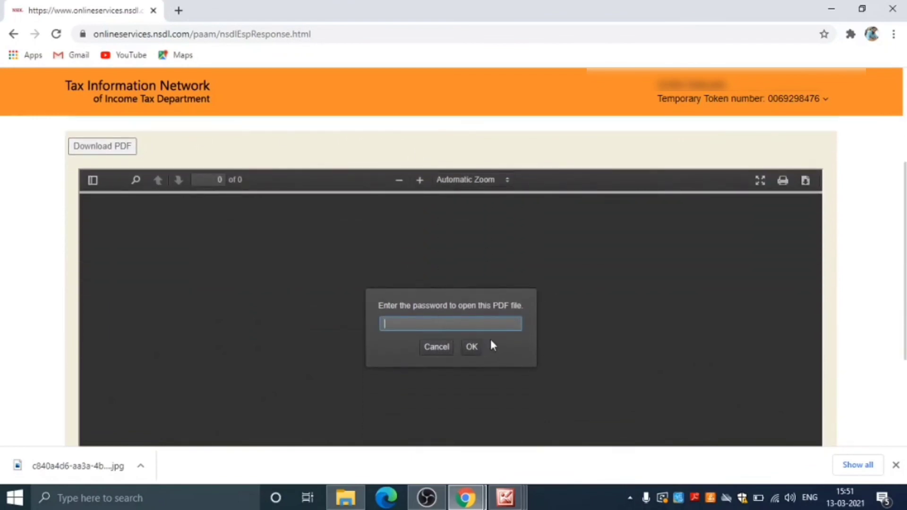
pyautogui.scroll(2, 422, 300)
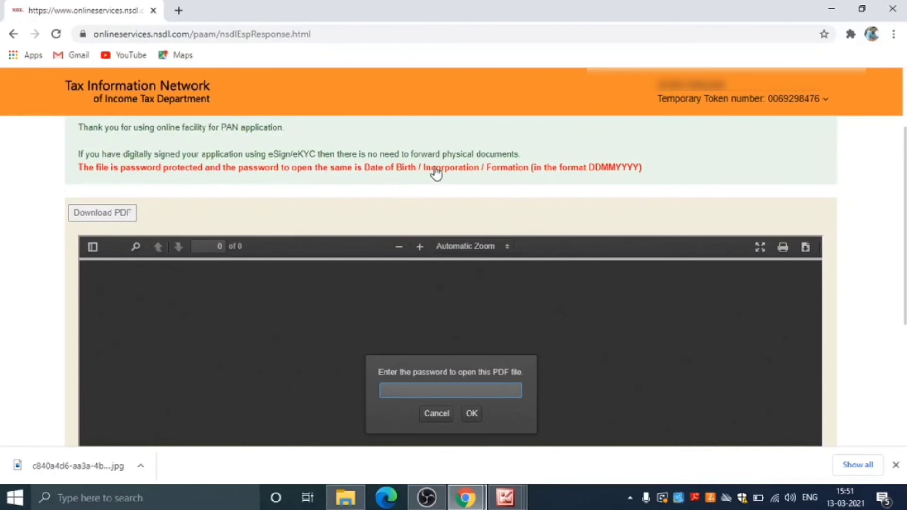
pyautogui.scroll(-2, 437, 174)
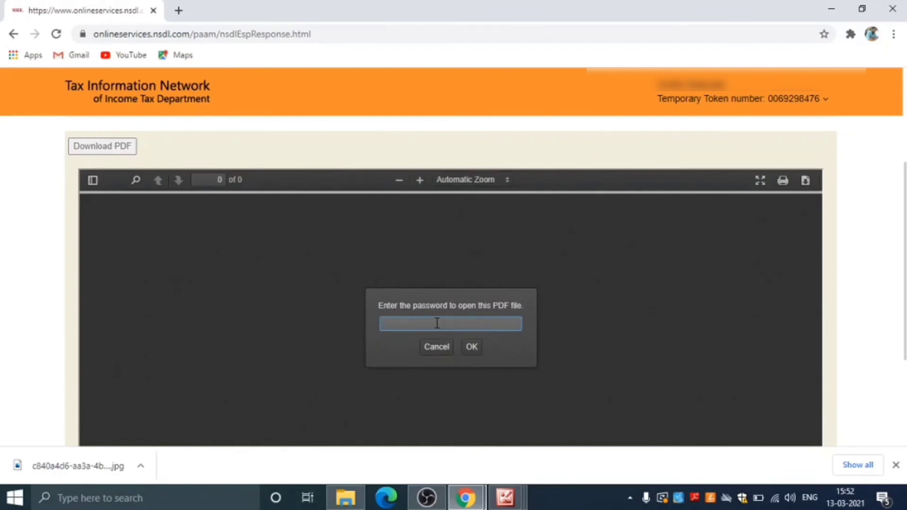
pyautogui.write('********')
pyautogui.click(471, 346)
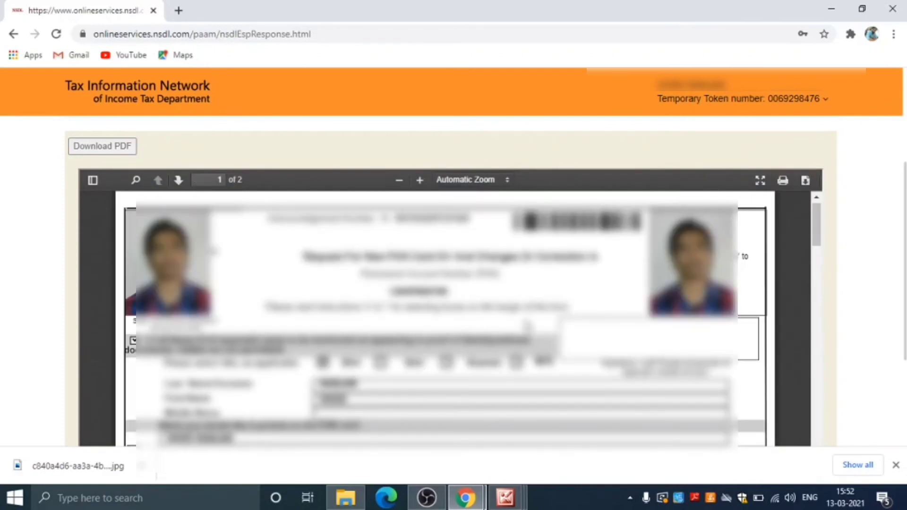
# Step: Scroll through both pages of the unlocked acknowledgement PDF and back up
pyautogui.scroll(-5, 527, 325)
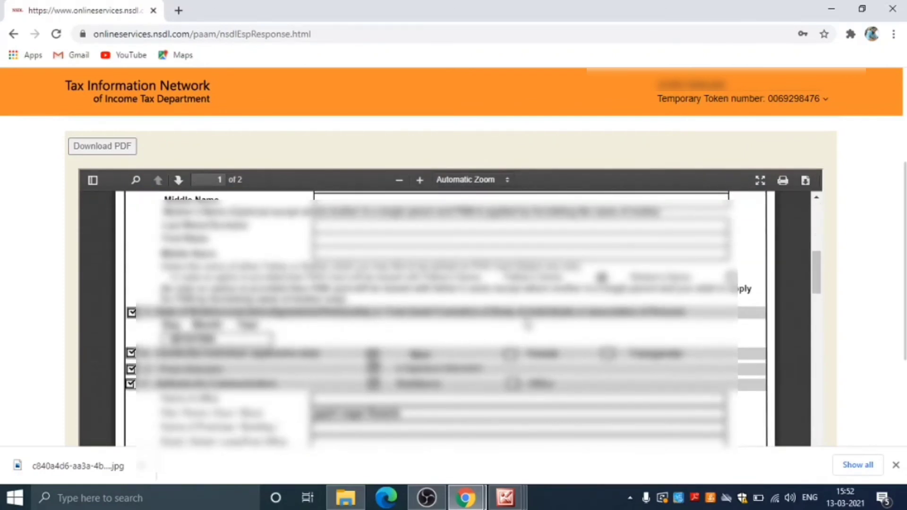
pyautogui.scroll(-3, 528, 325)
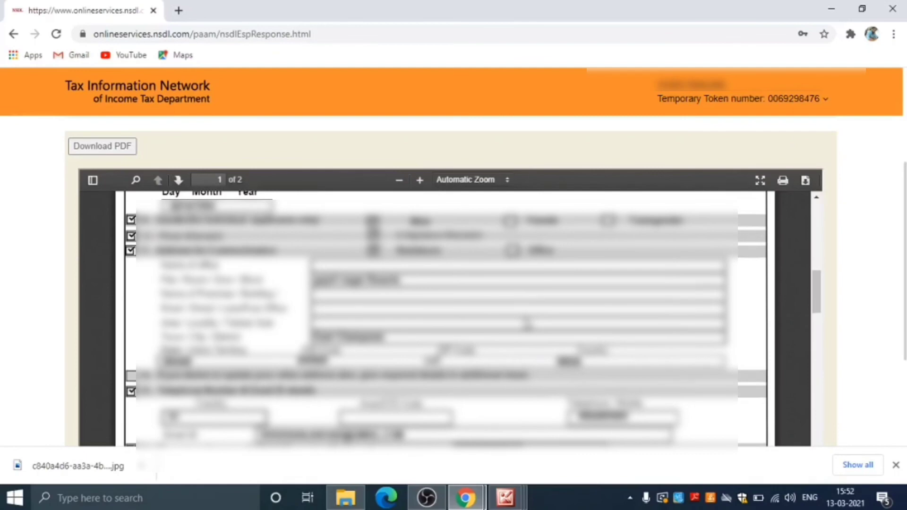
pyautogui.scroll(5, 527, 324)
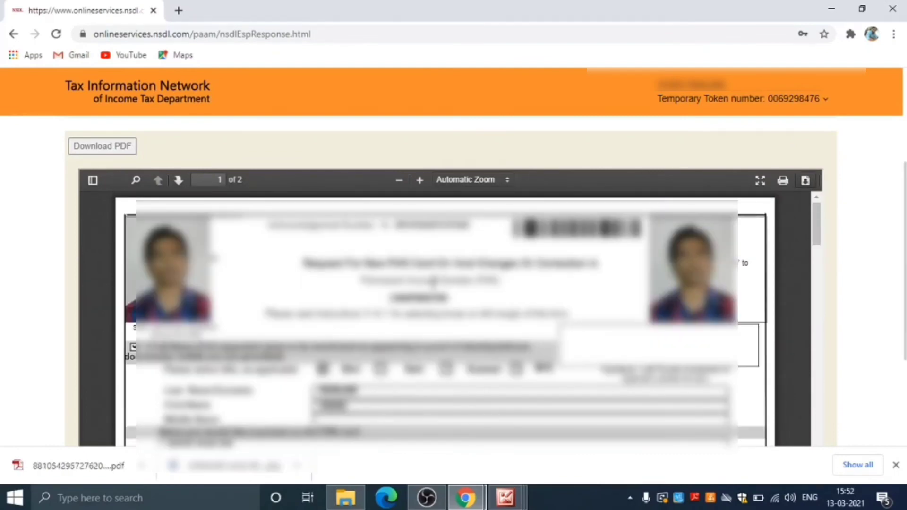